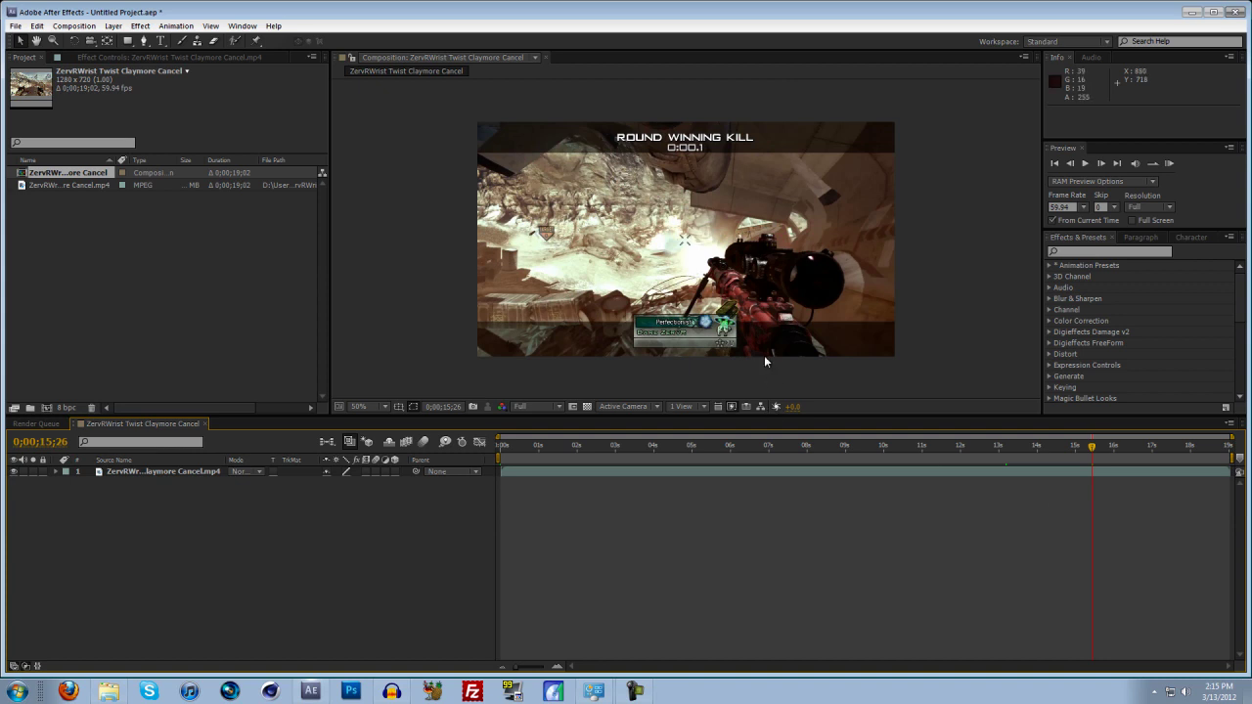
- Scrub the Timeline playhead back to the first frame, 0;00;00;00
scroll(764, 355, "up", 2)
scroll(763, 355, "down", 2)
left_click(1093, 448)
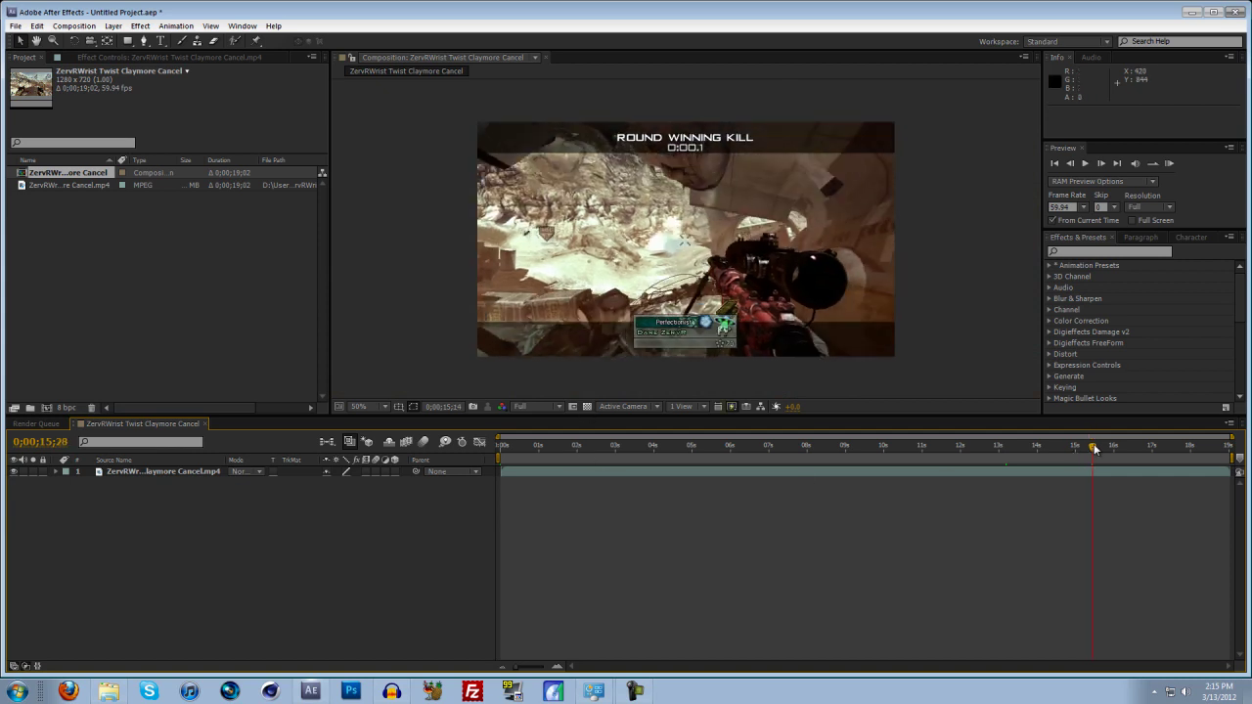
left_click_drag(1094, 448, 500, 460)
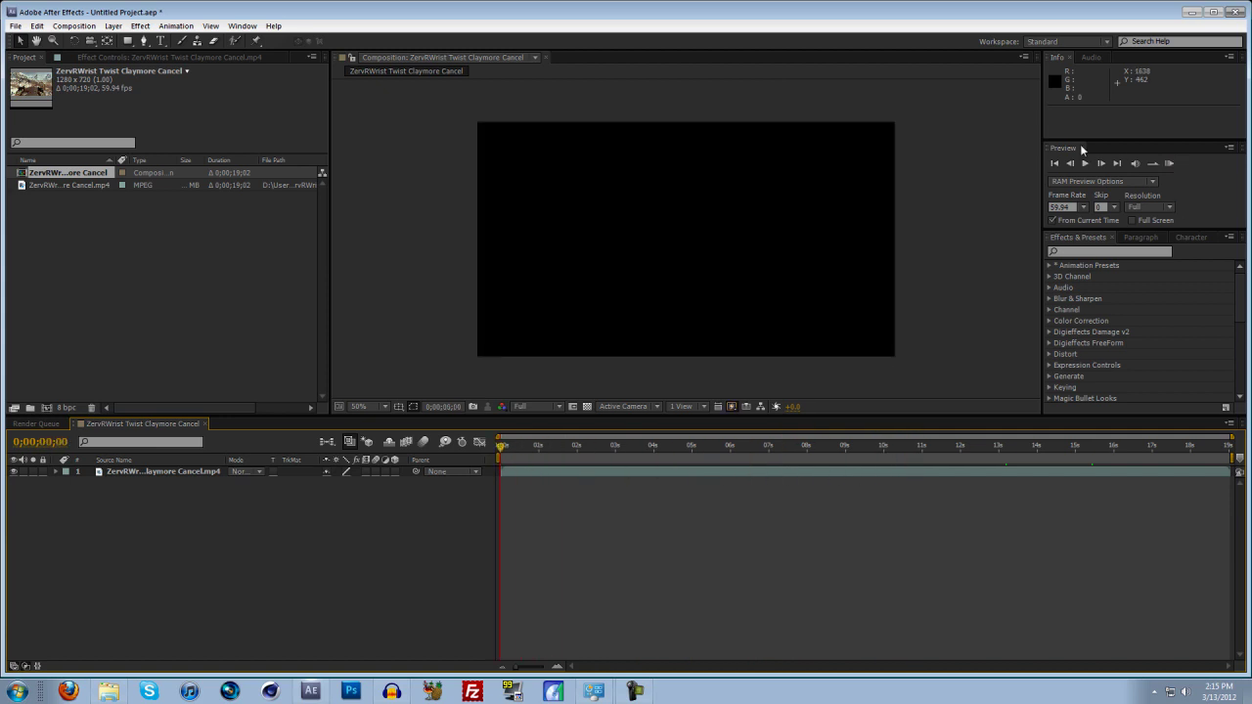
- Render a RAM preview, stop it, then play the composition back in real time
left_click(1173, 165)
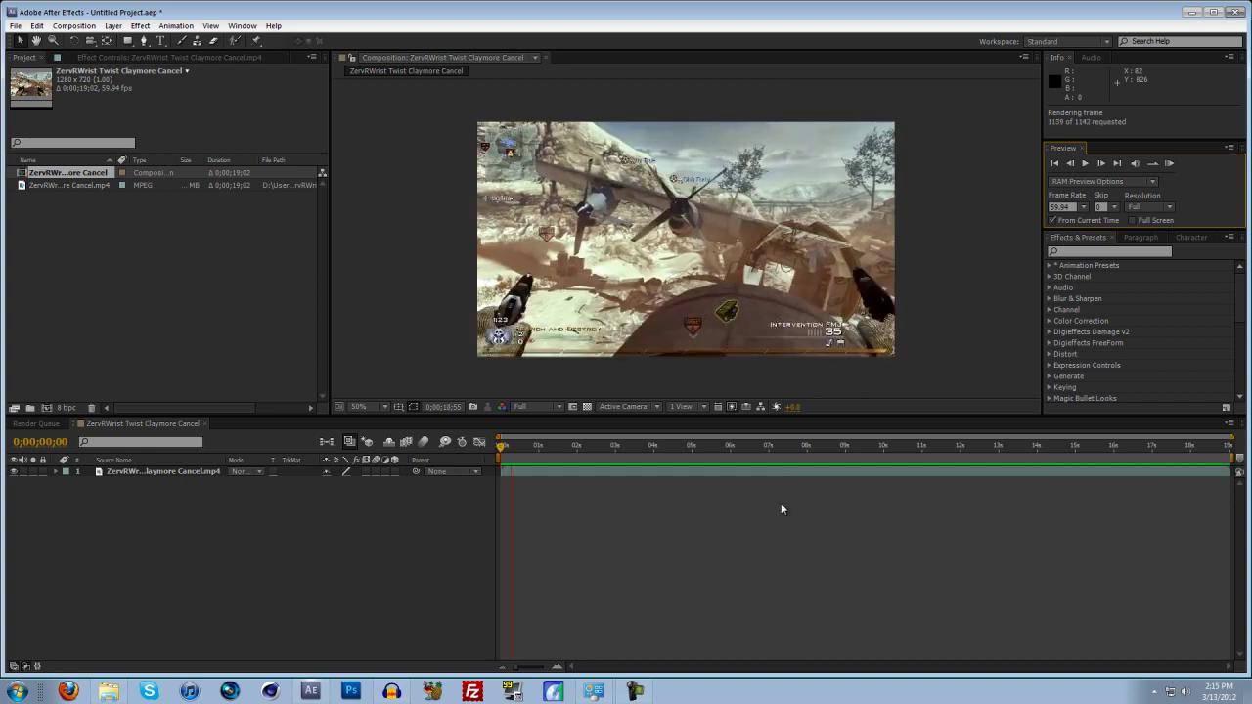
key("space")
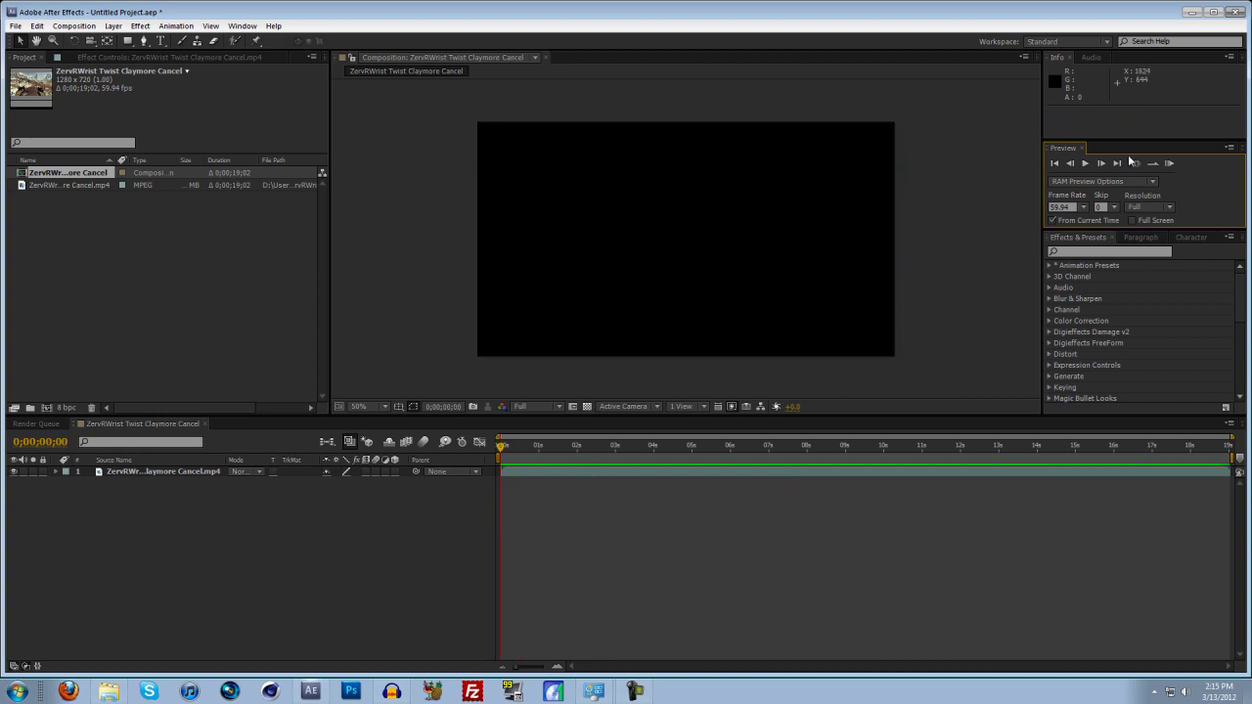
left_click(1085, 165)
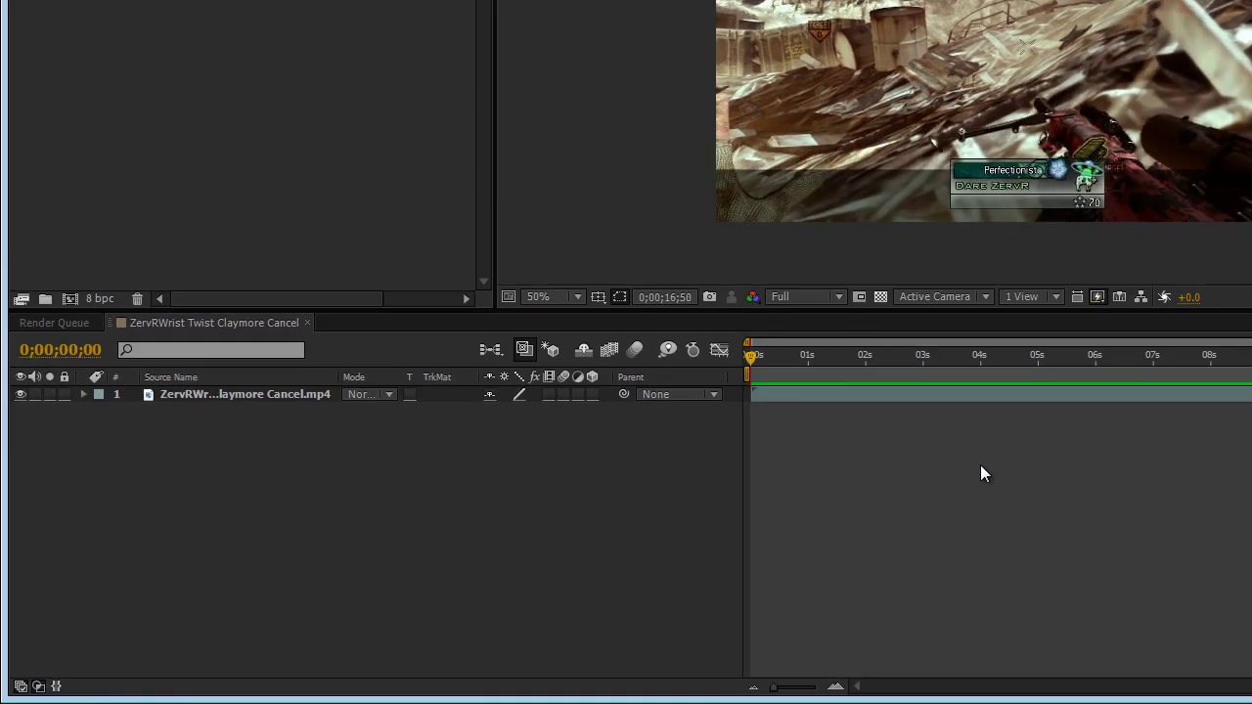
- Stop playback and scrub the playhead to 0;00;05;17
left_click(667, 445)
left_click_drag(992, 357, 1055, 354)
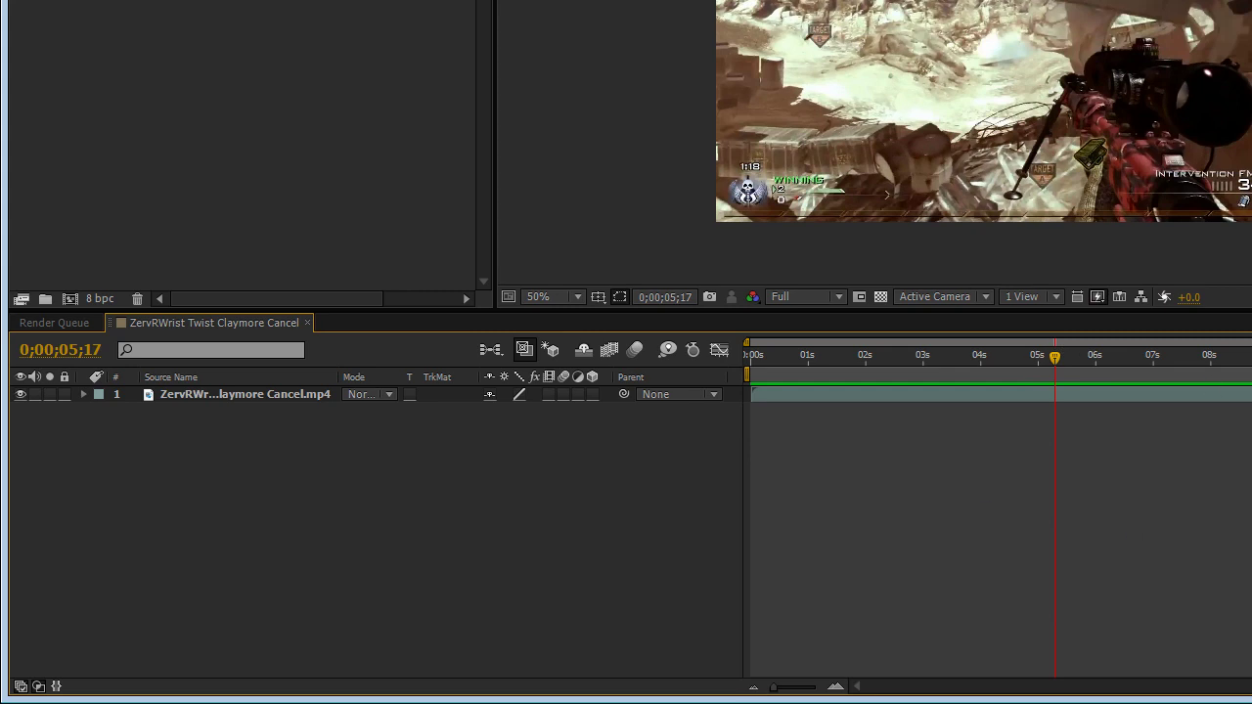
key("alt+e")
- Enable the 2000 MB disk cache in Media & Disk Cache preferences and clean the database and cache
mouse_move(209, 207)
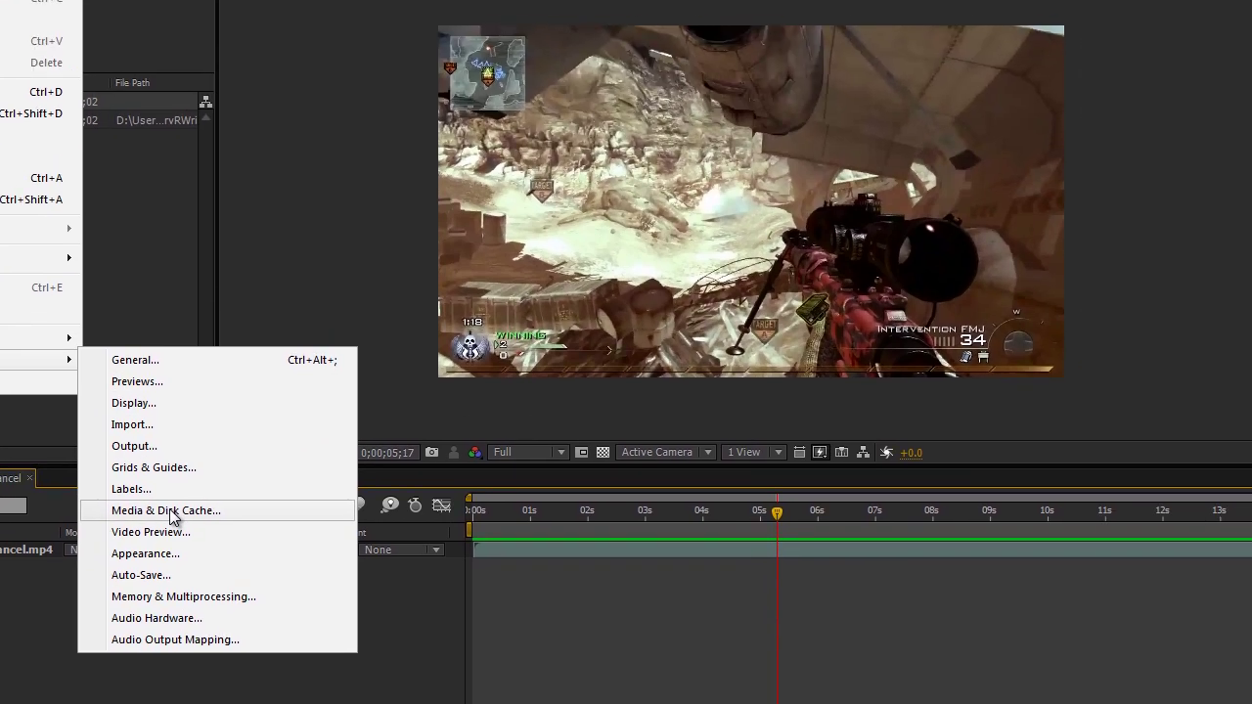
key("Return")
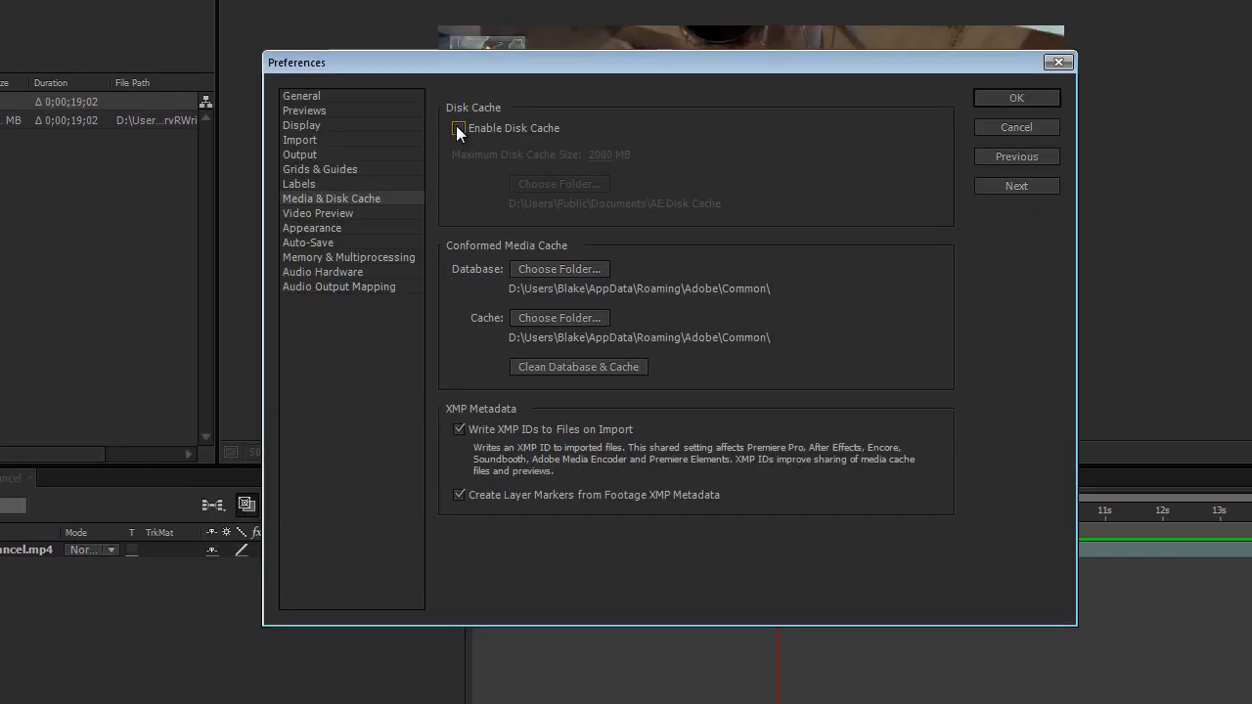
left_click_drag(462, 69, 464, 85)
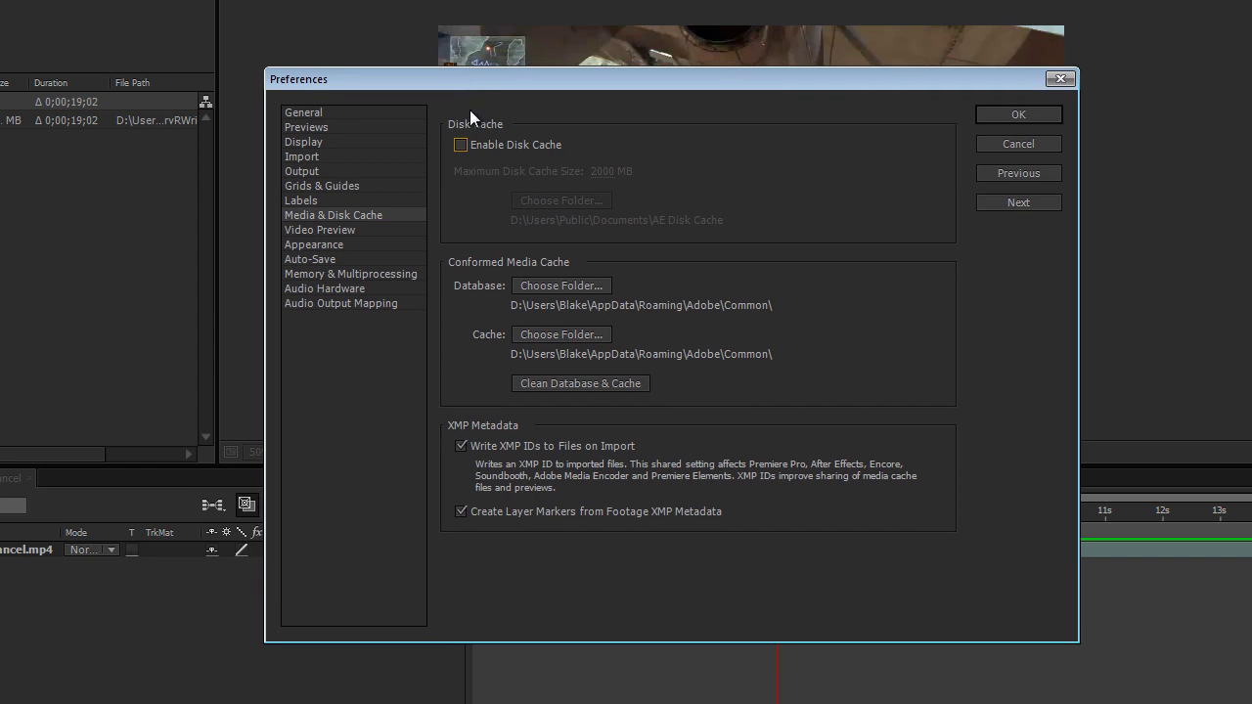
left_click(462, 146)
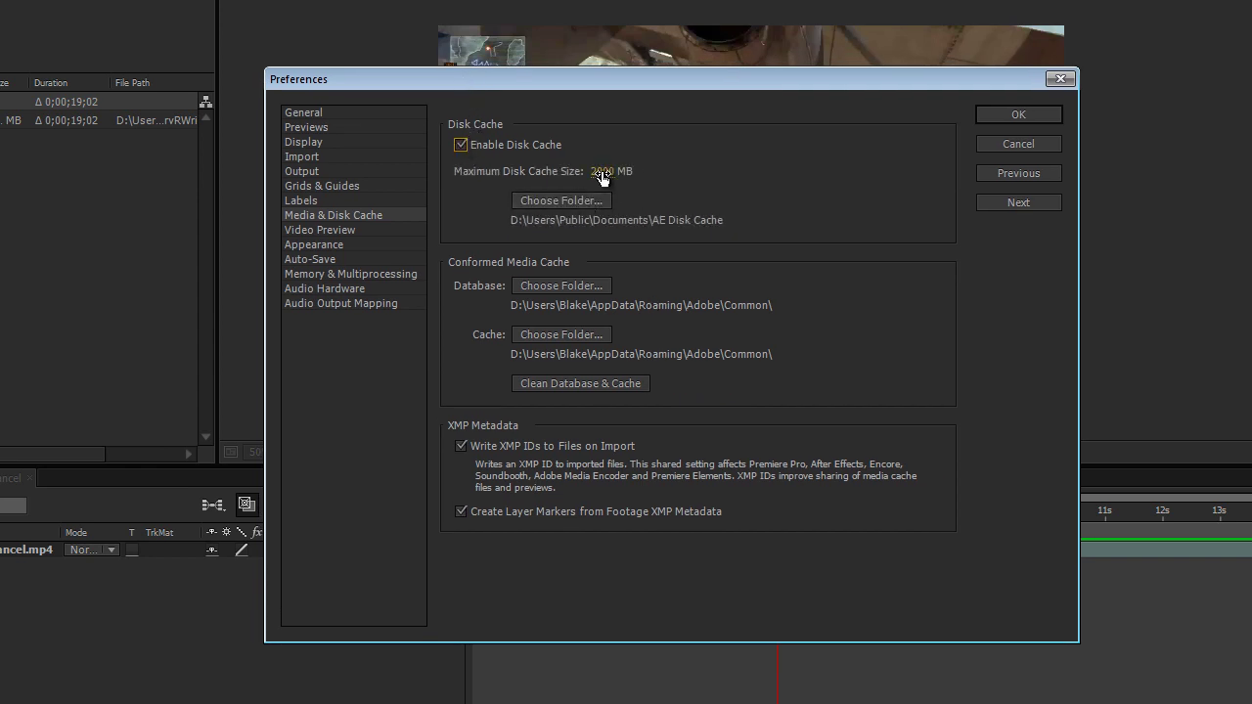
left_click_drag(603, 177, 587, 199)
left_click_drag(495, 81, 495, 92)
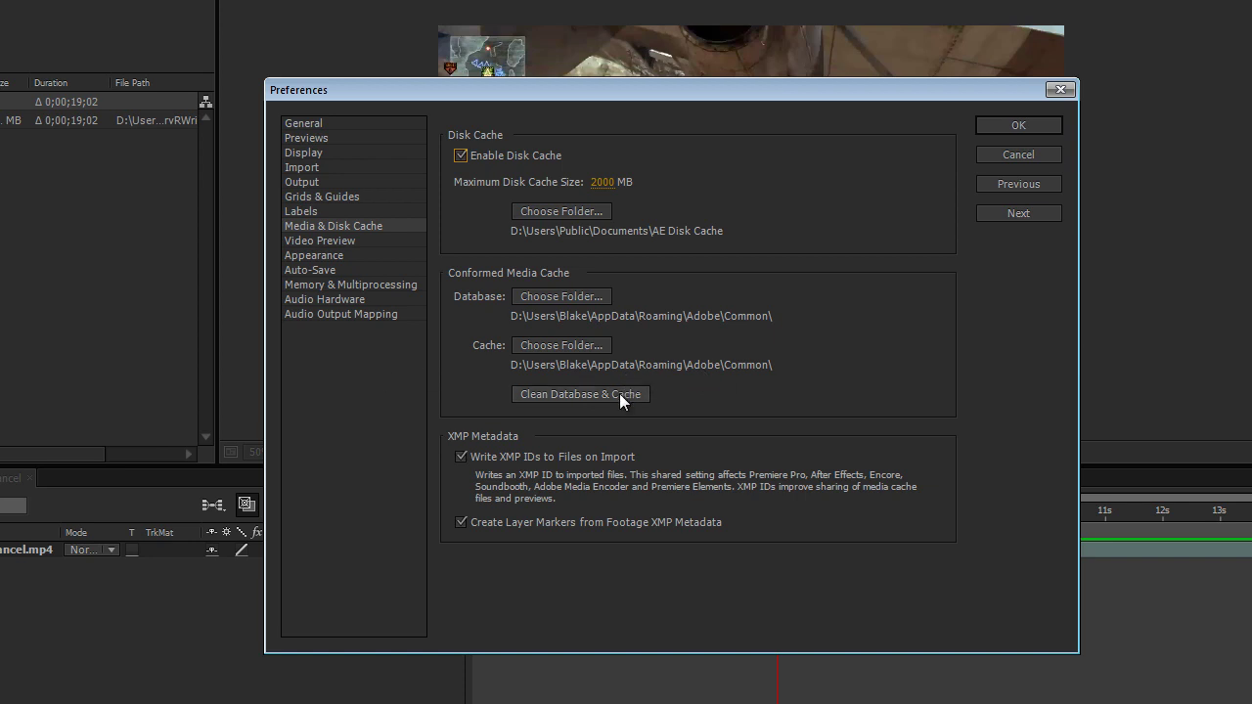
left_click(565, 391)
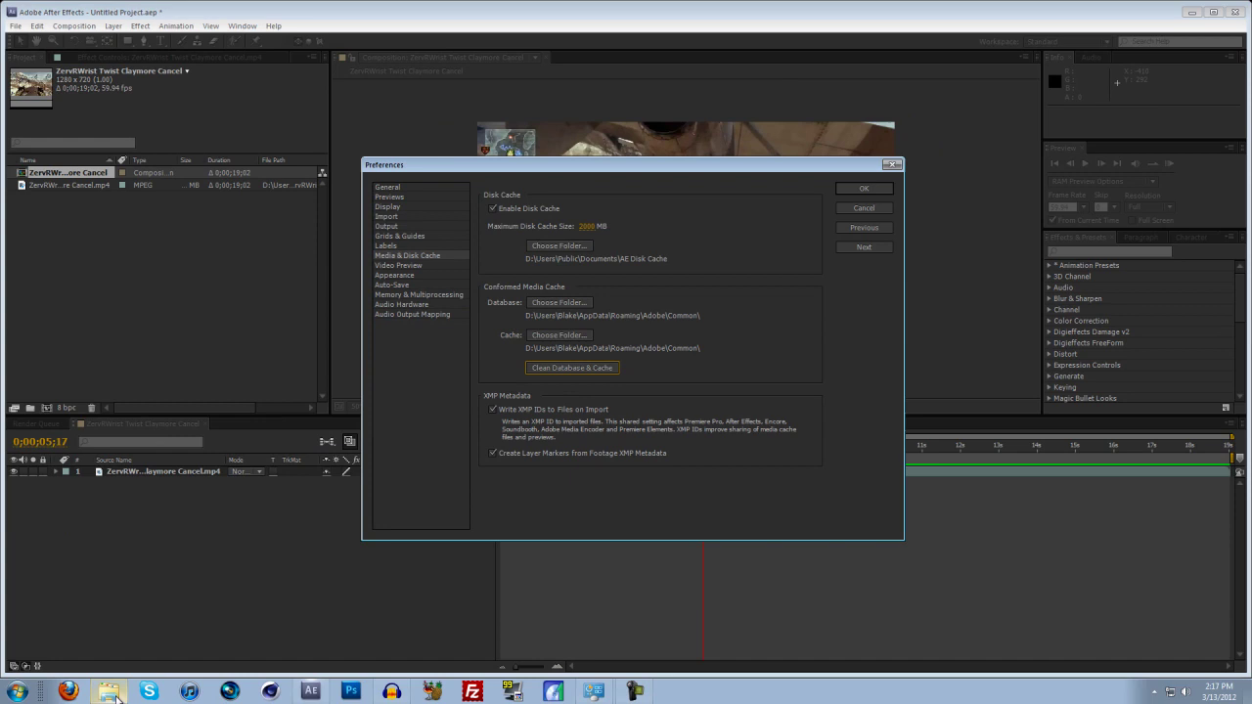
left_click(112, 692)
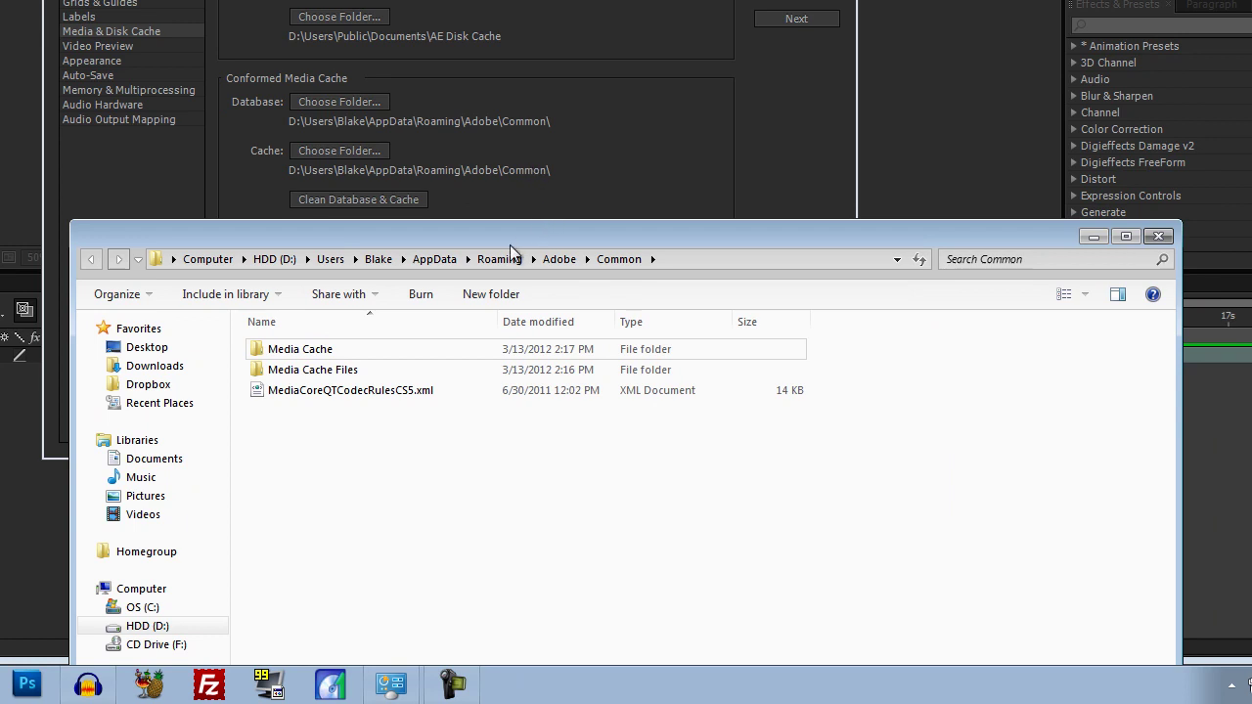
double_click(337, 372)
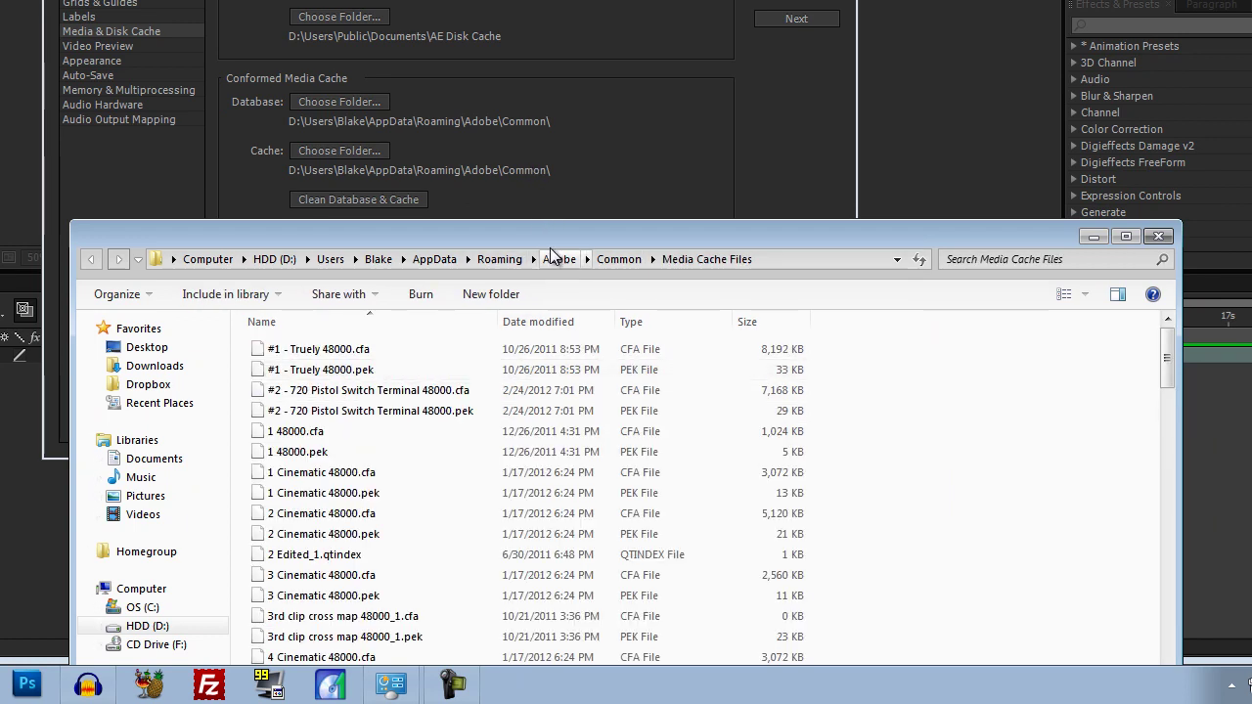
left_click(1094, 238)
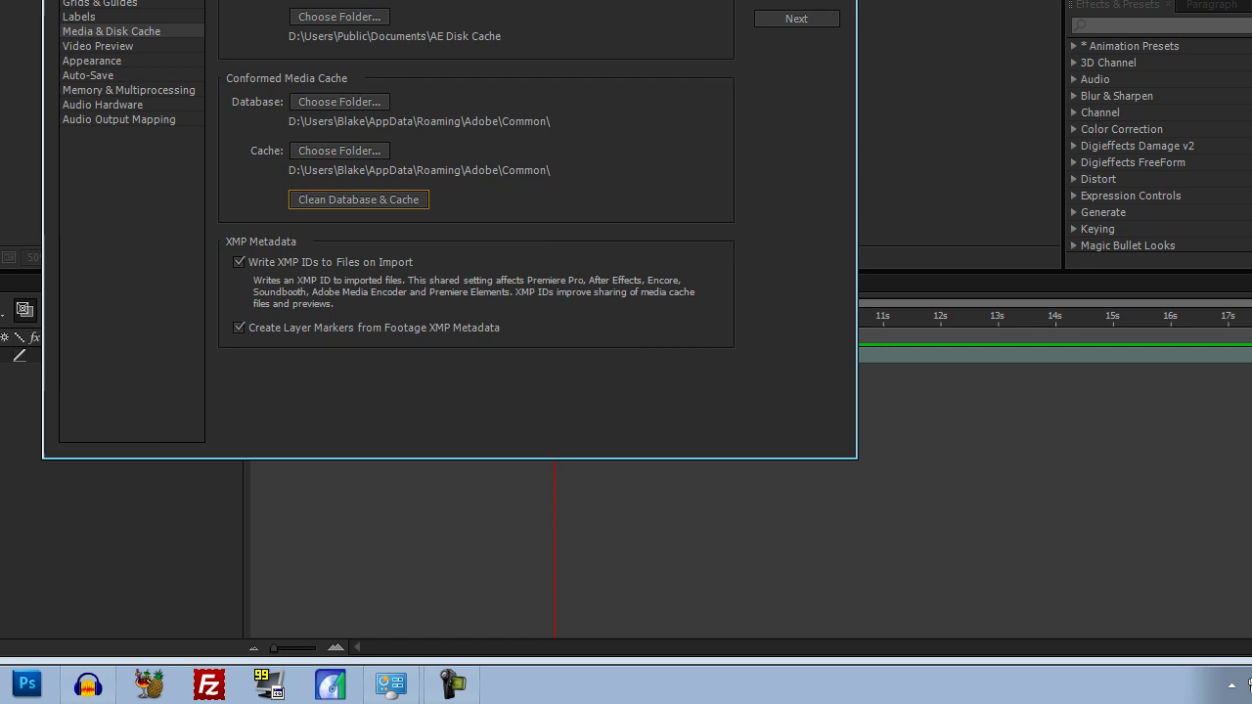
- Open Control Panel's Appearance and Personalization settings
key("super")
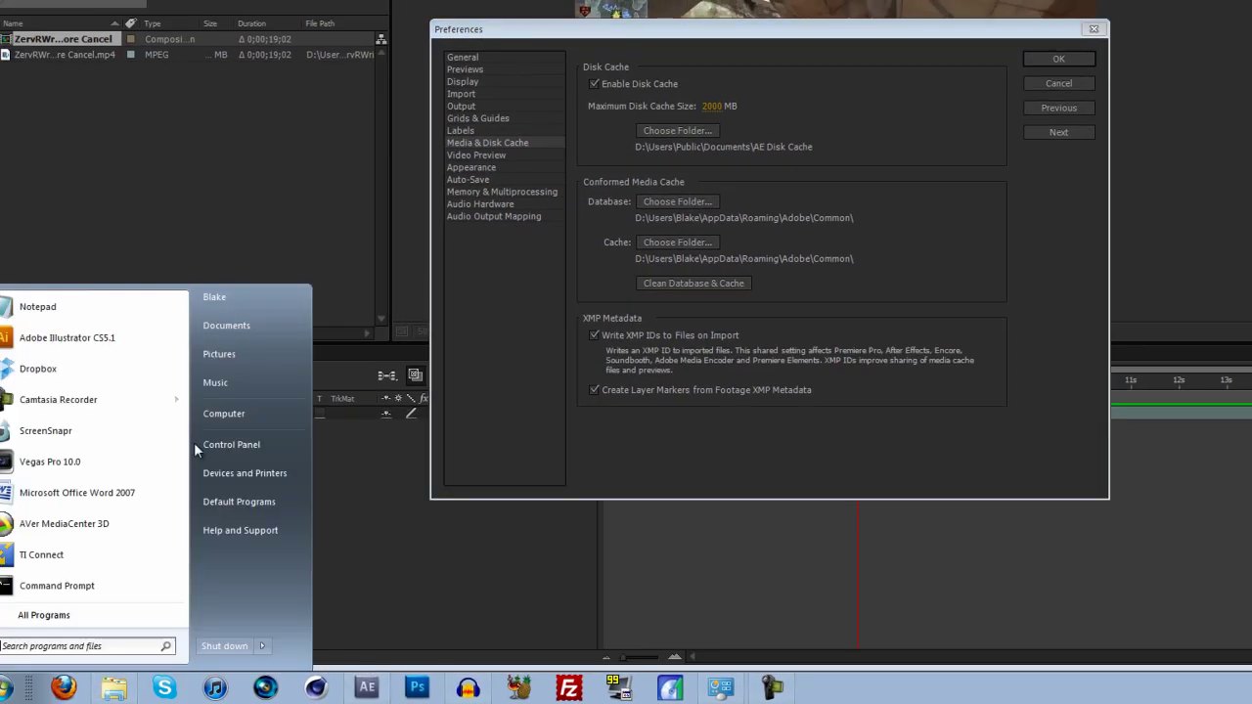
left_click(268, 442)
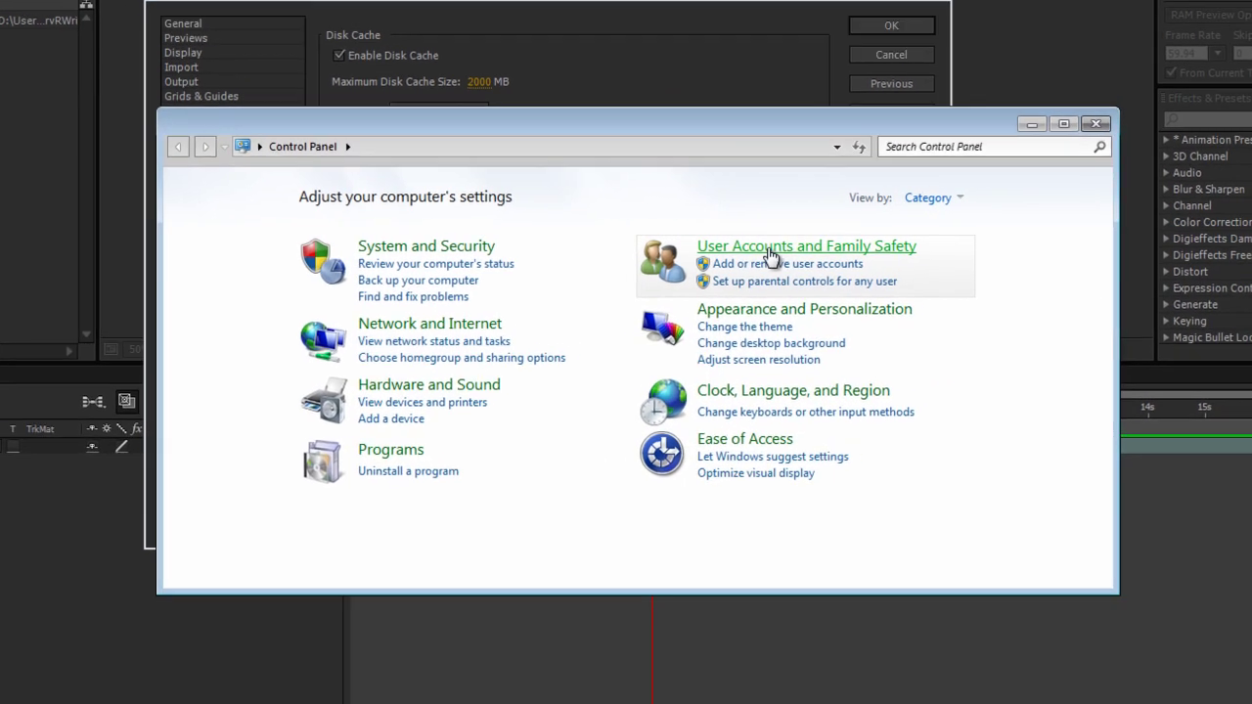
left_click(479, 250)
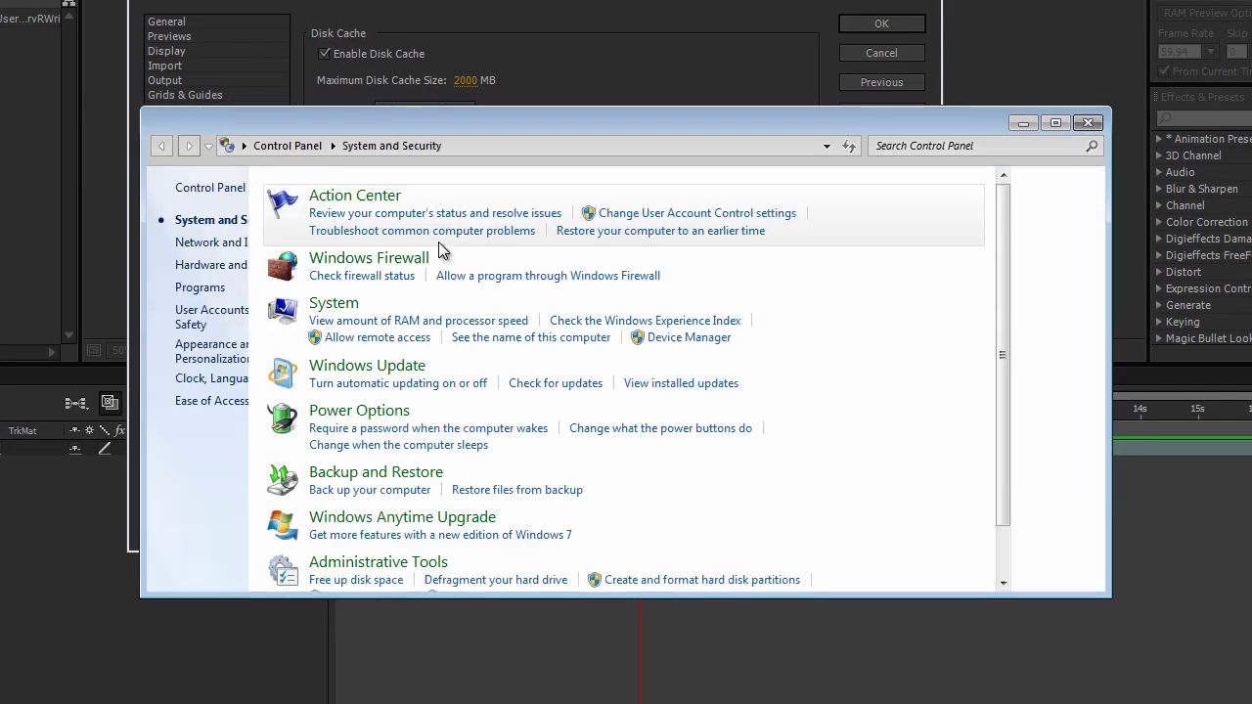
left_click(1087, 122)
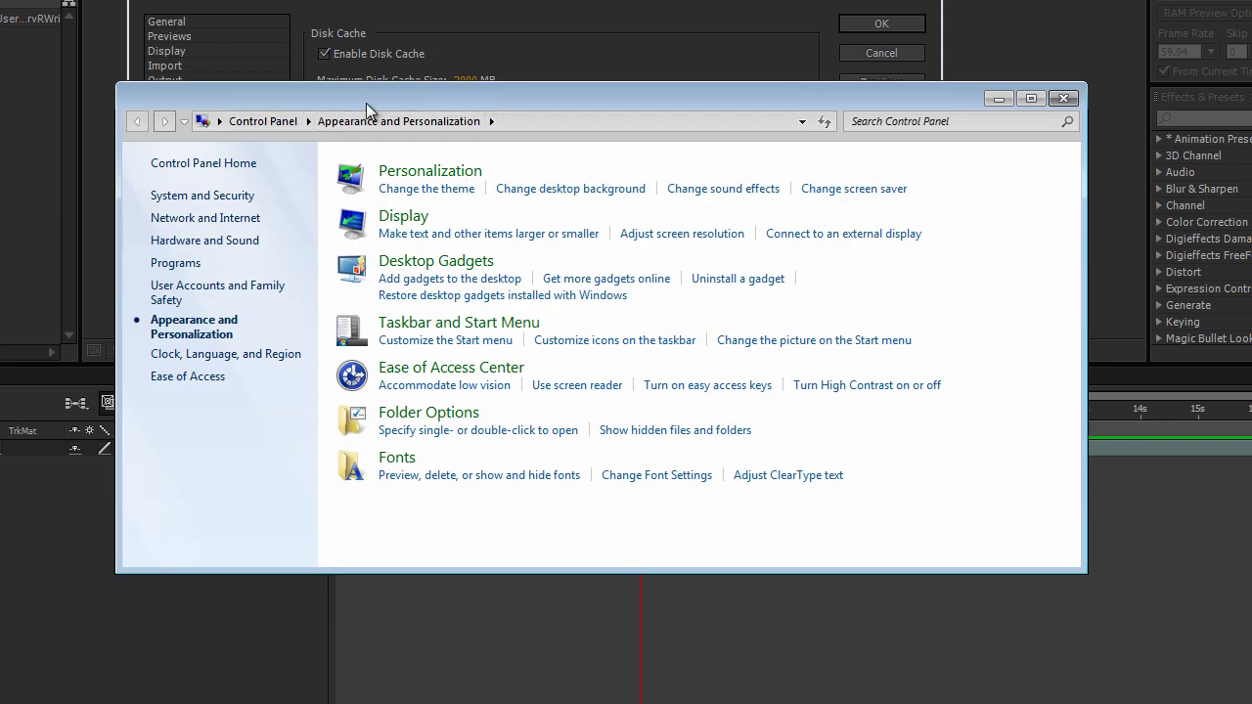
left_click_drag(366, 103, 304, 139)
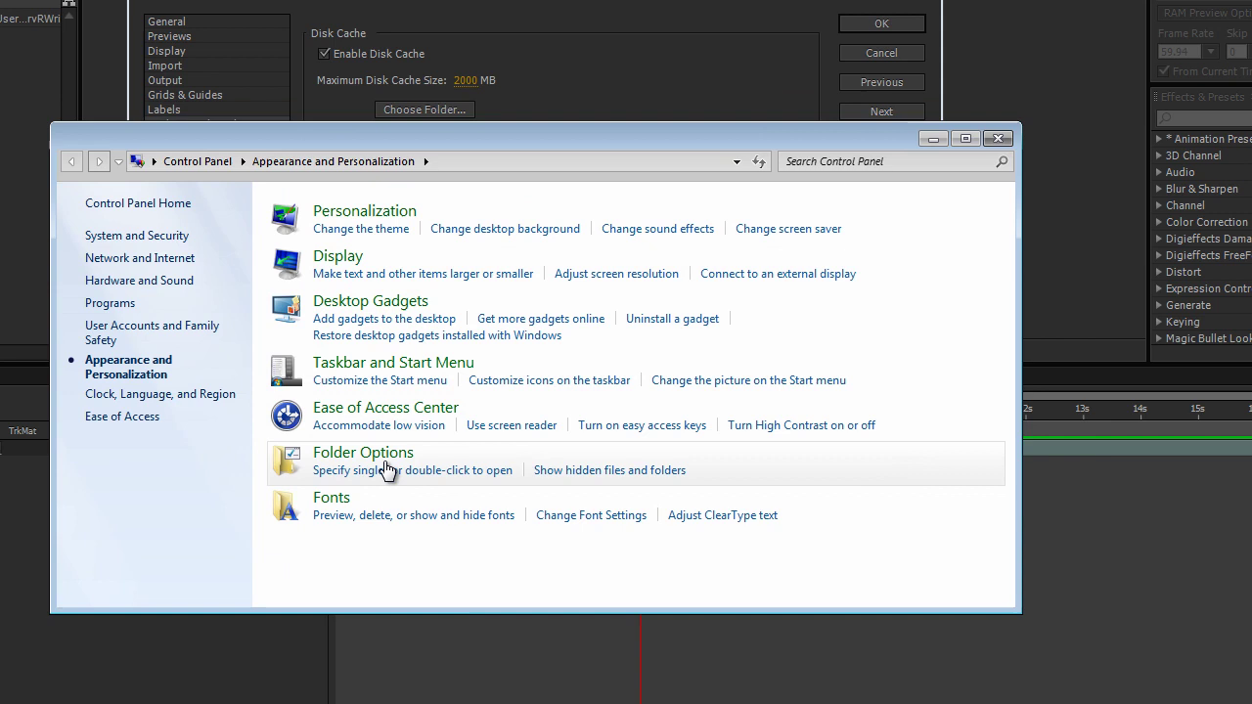
- Apply the show hidden files and folders option, close Control Panel, and clean the media cache again
left_click(614, 473)
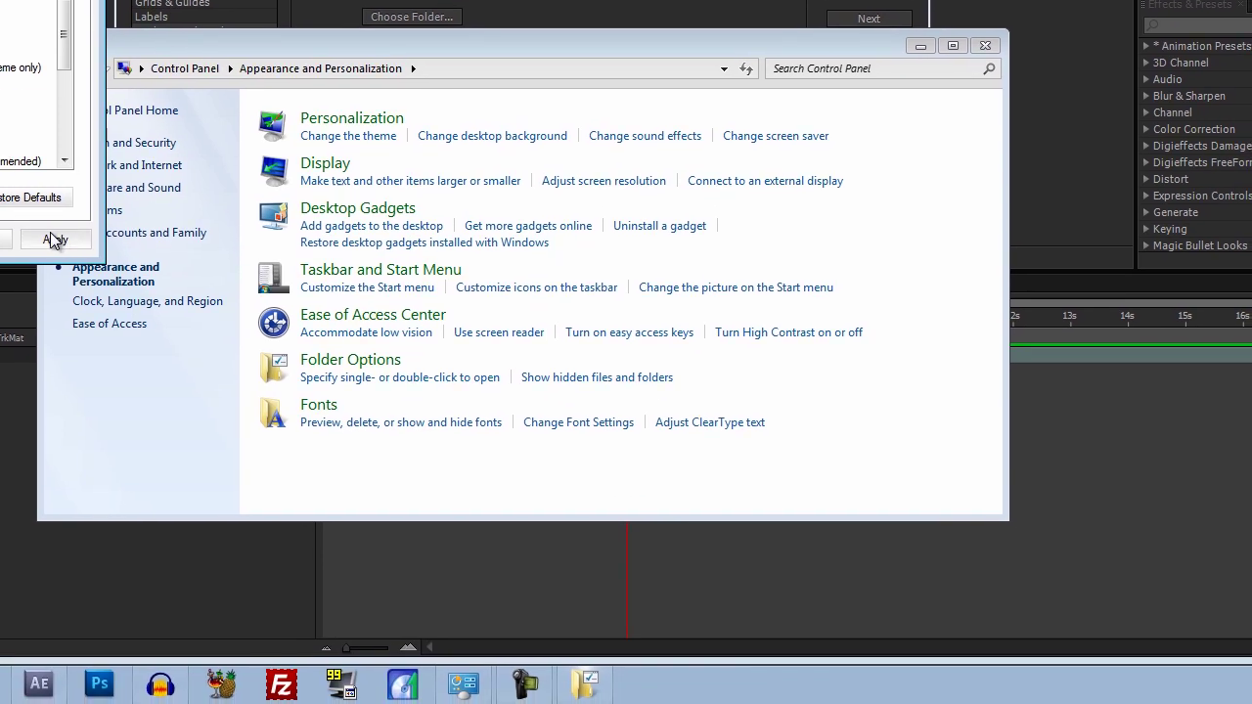
left_click(69, 332)
key("Return")
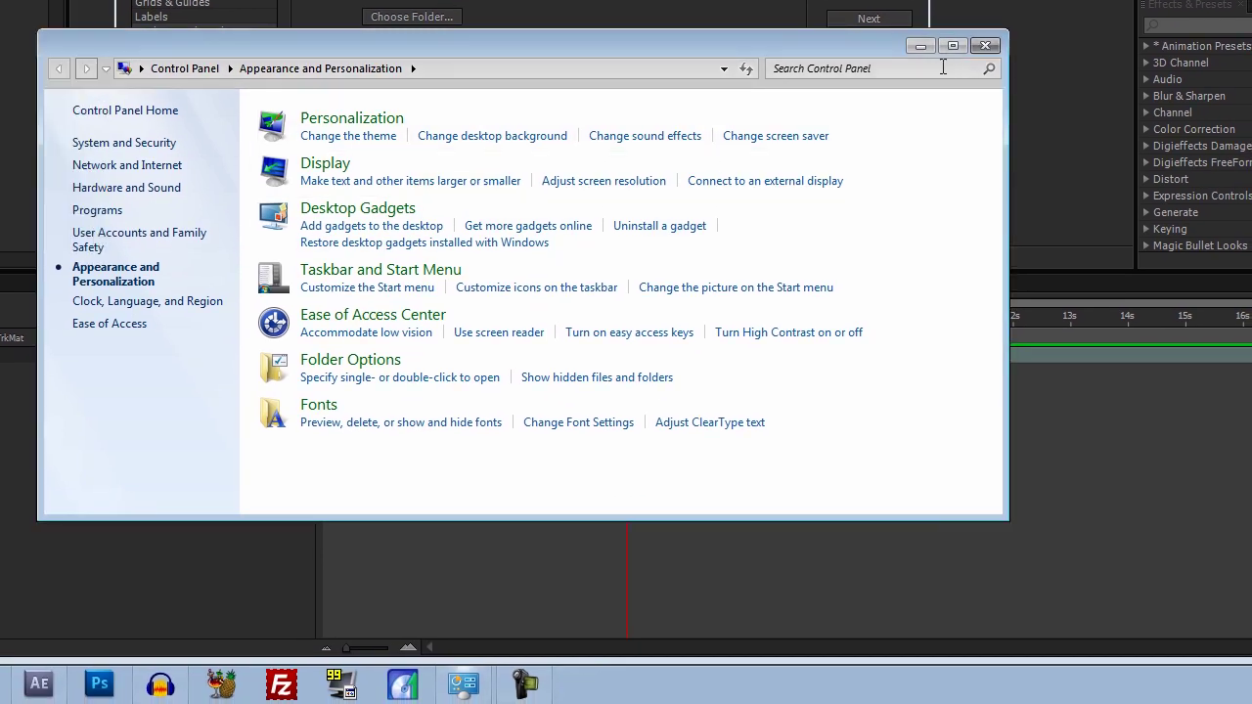
left_click(985, 45)
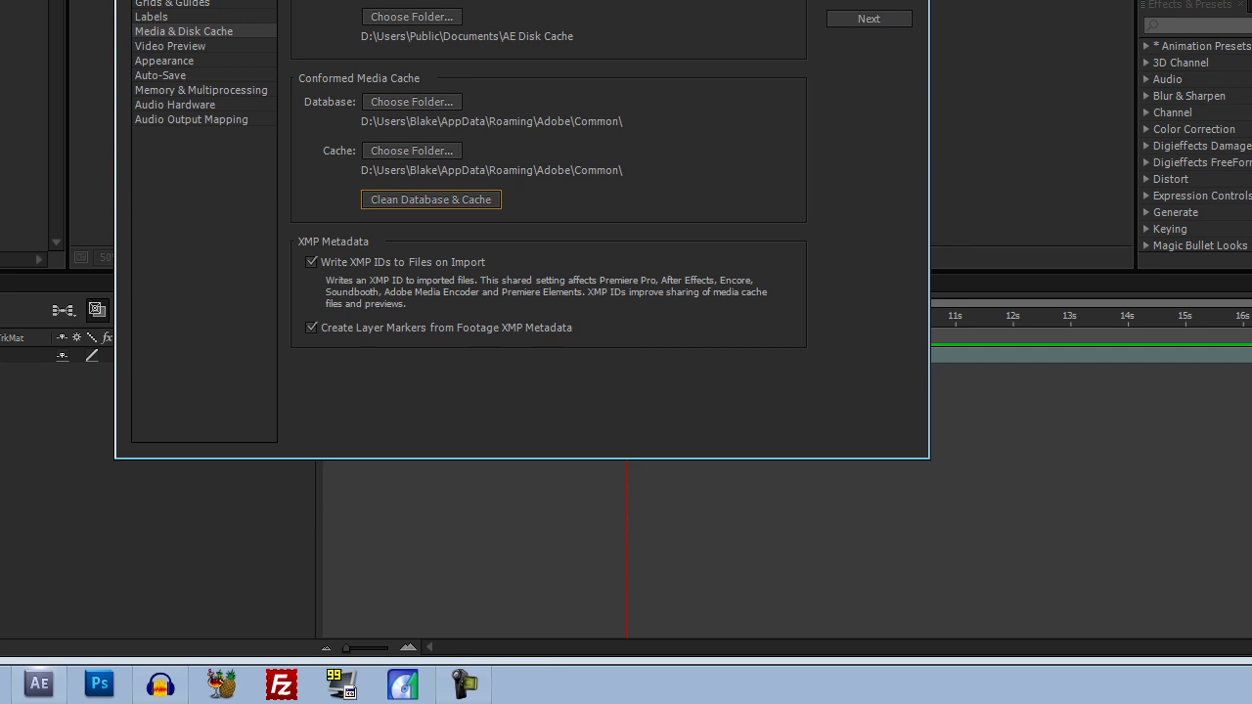
left_click(409, 199)
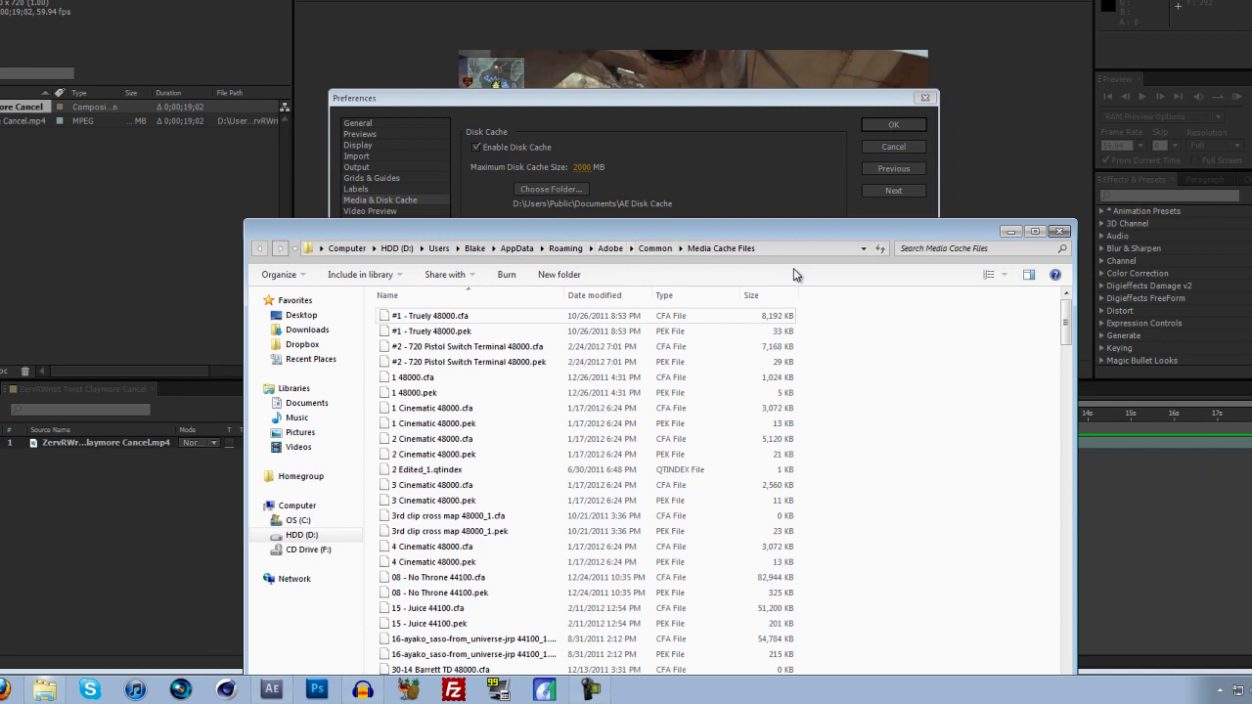
- Browse from the user profile through AppData > Roaming > Adobe to the Common folder
left_click(475, 247)
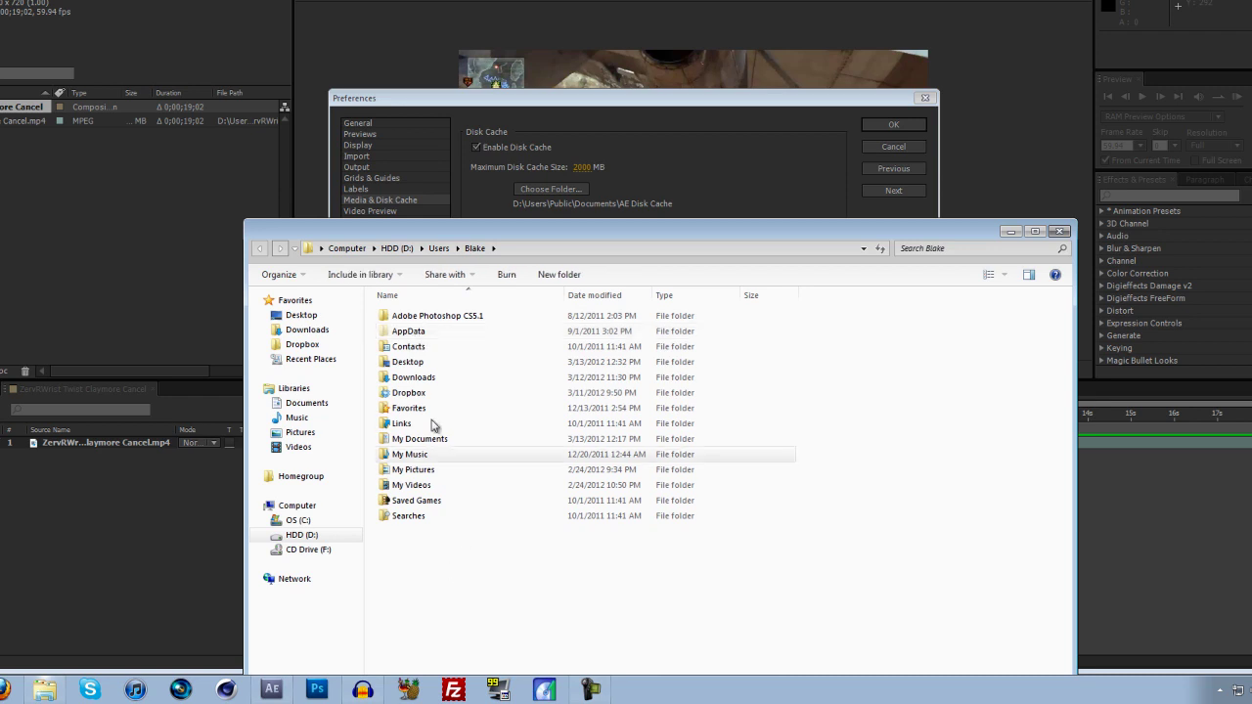
double_click(416, 337)
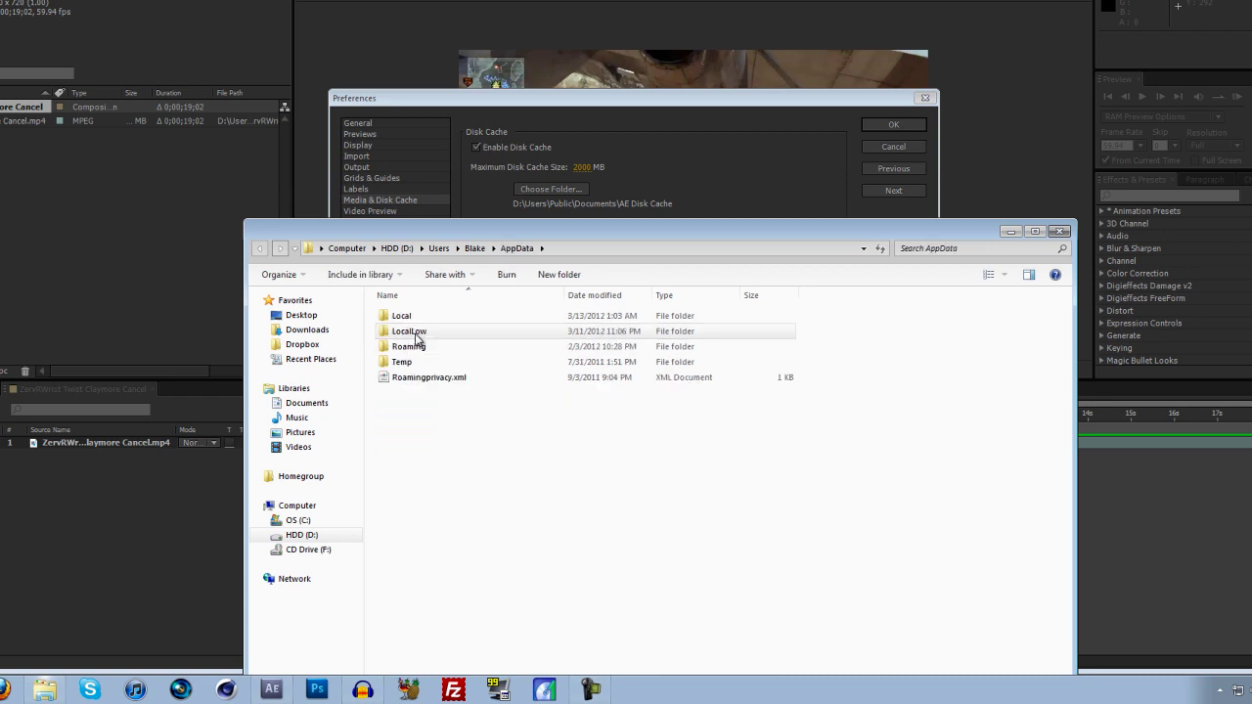
double_click(414, 346)
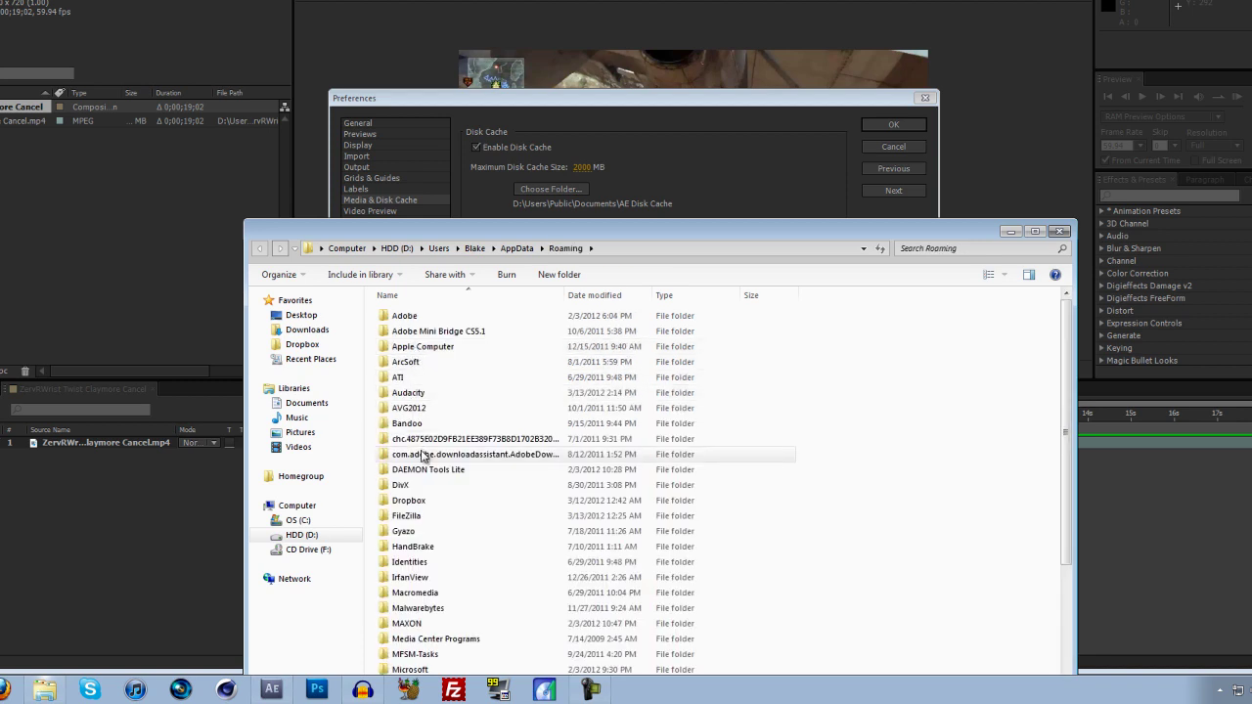
double_click(405, 315)
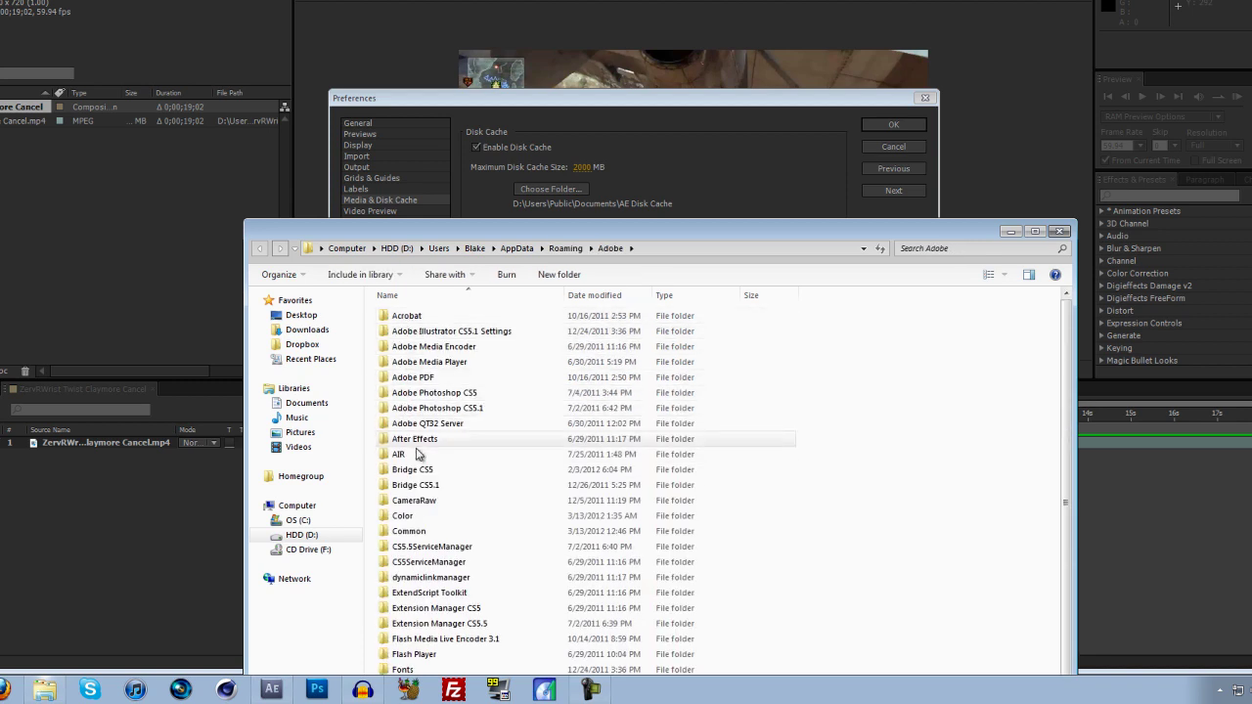
double_click(409, 531)
double_click(422, 336)
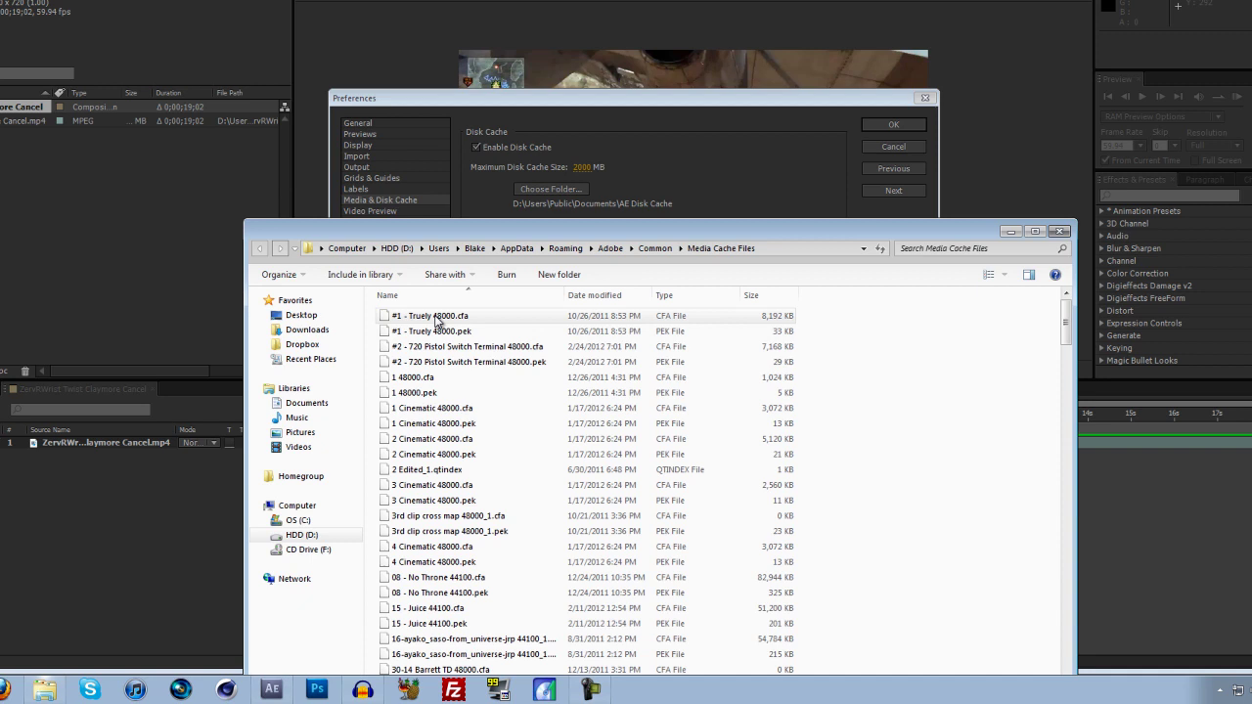
left_click_drag(468, 235, 397, 78)
left_click(200, 93)
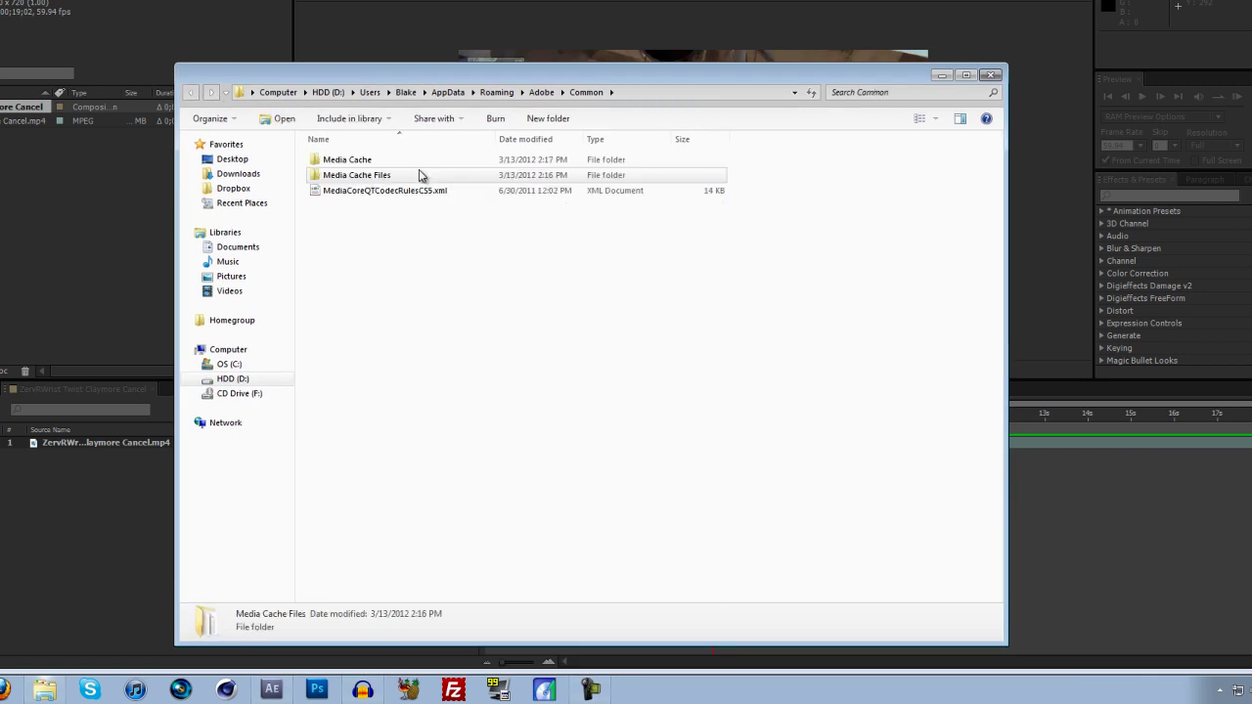
- Check the Media Cache Files folder's size in its Properties
right_click(420, 174)
left_click(462, 533)
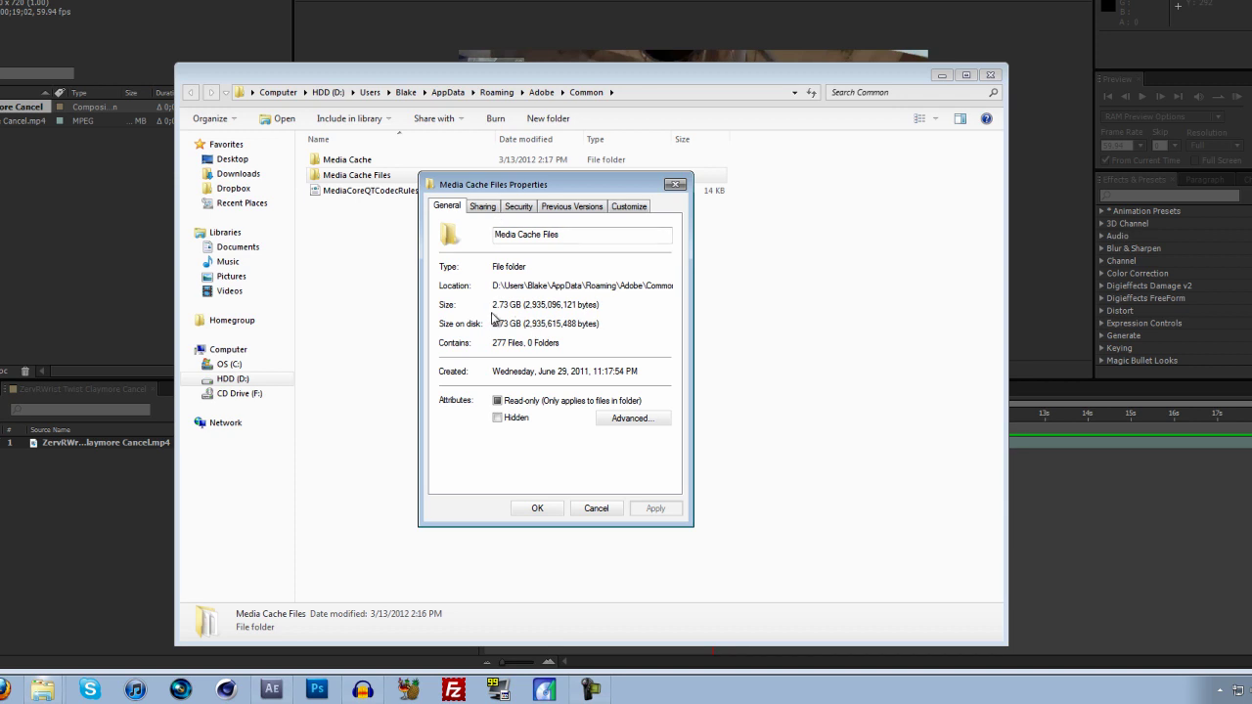
left_click(598, 514)
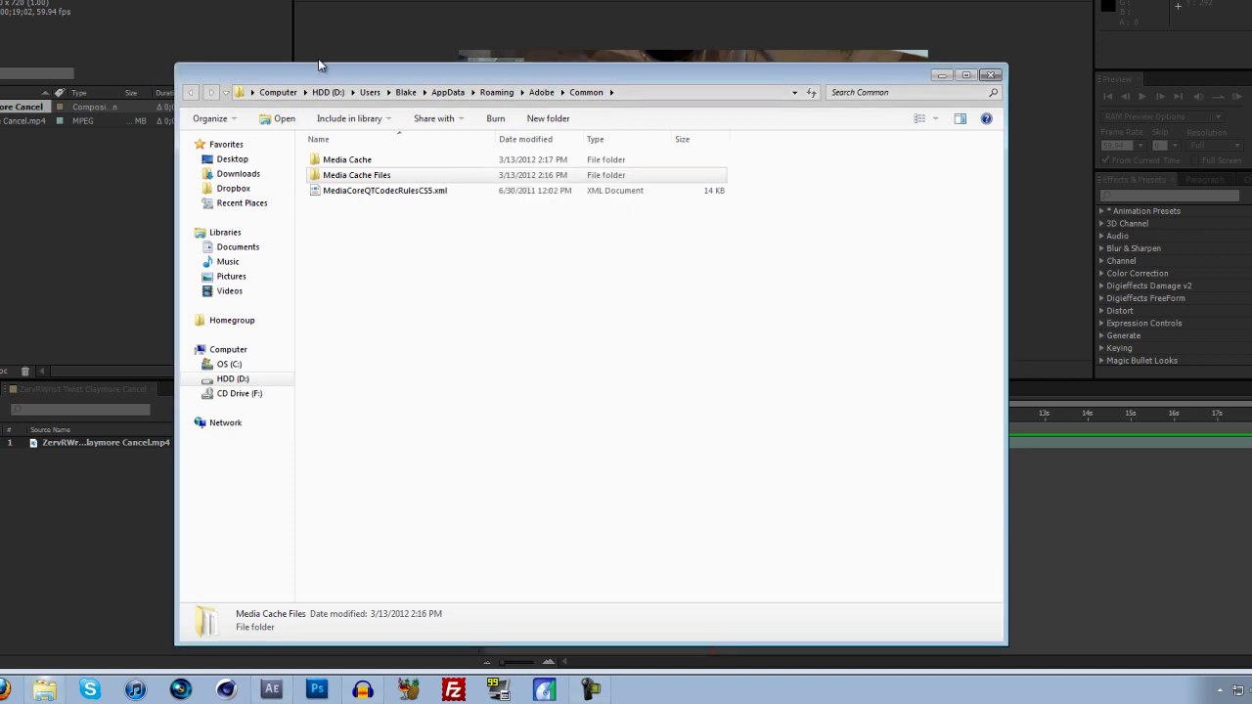
left_click_drag(305, 76, 348, 86)
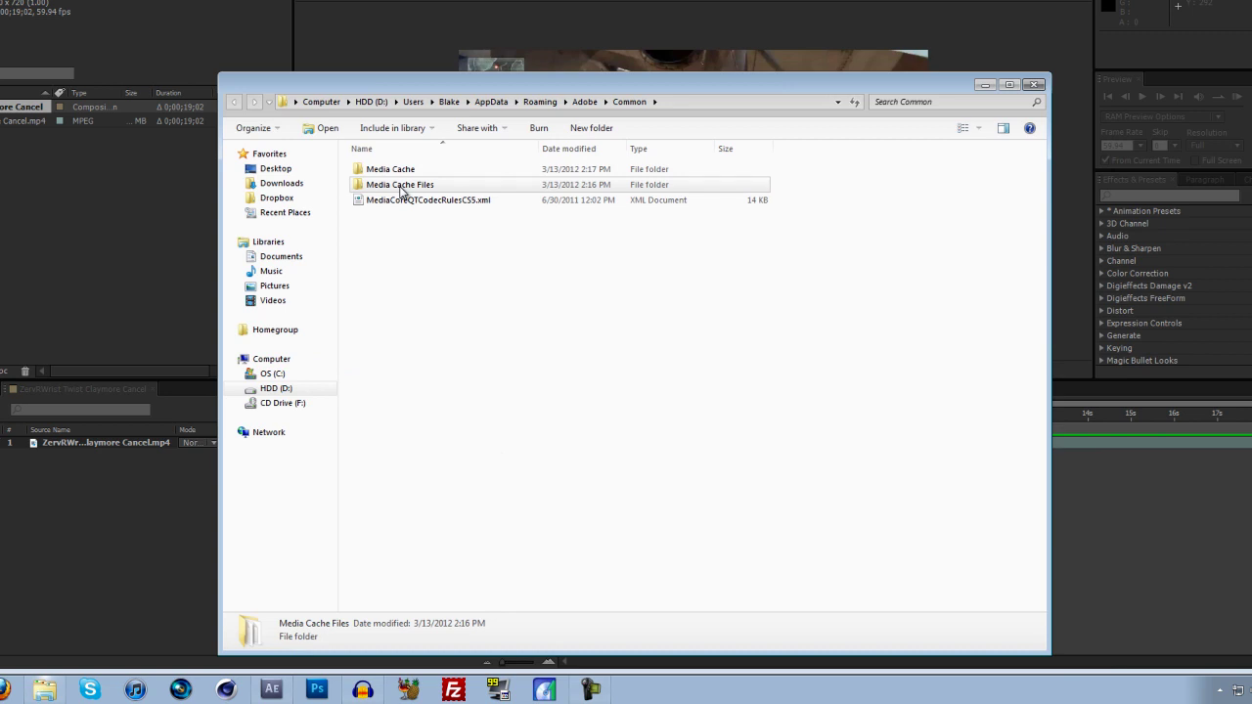
- Select all 277 cache files in Media Cache Files, delete them to the Recycle Bin, and close Explorer
double_click(400, 186)
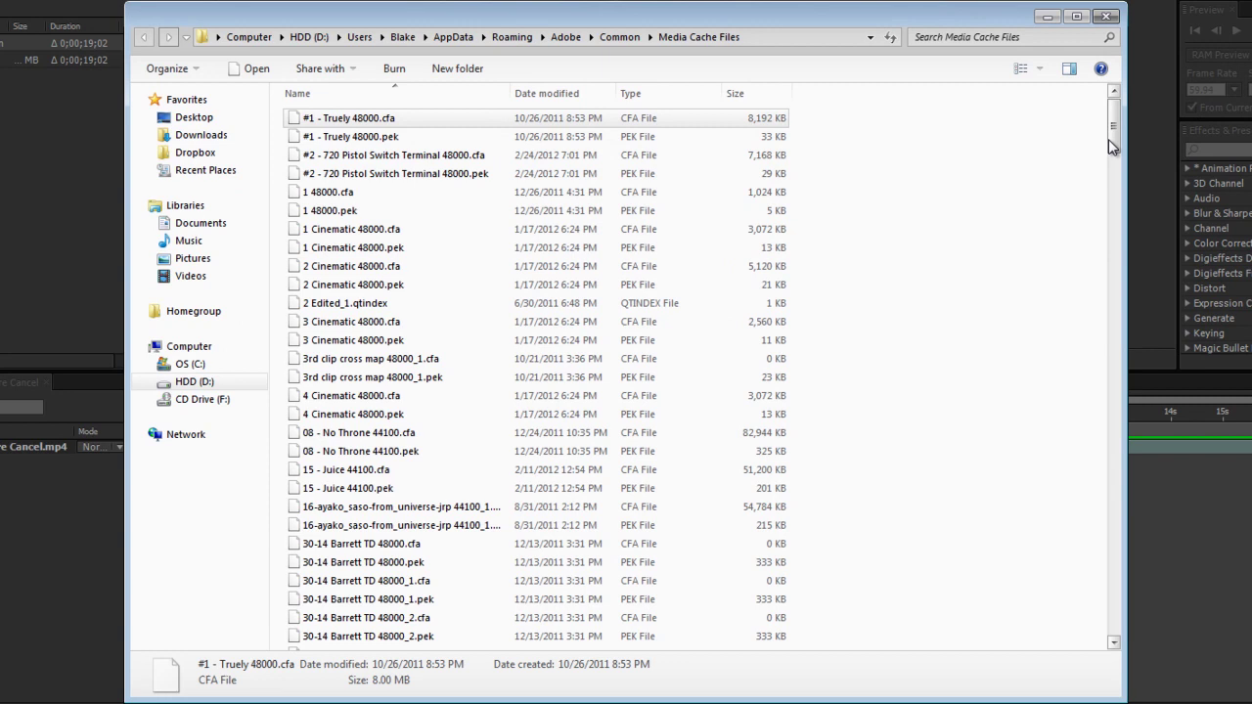
left_click_drag(1112, 139, 794, 613)
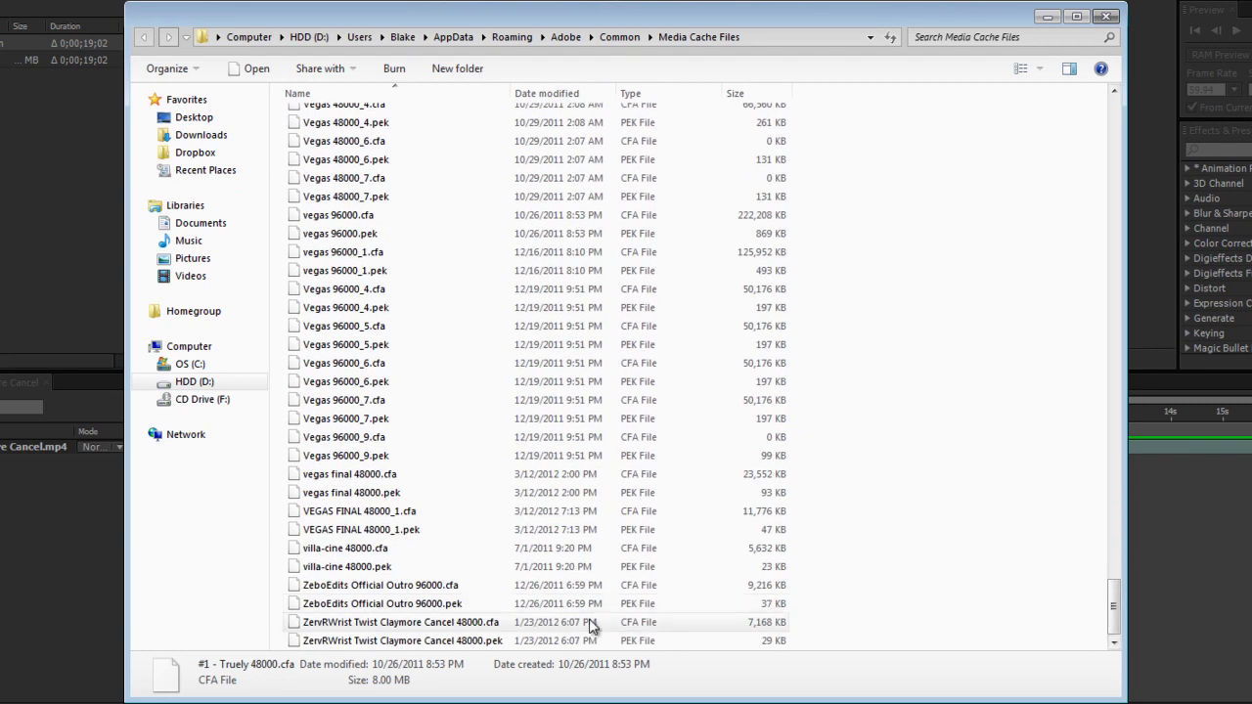
key("ctrl+a")
right_click(520, 634)
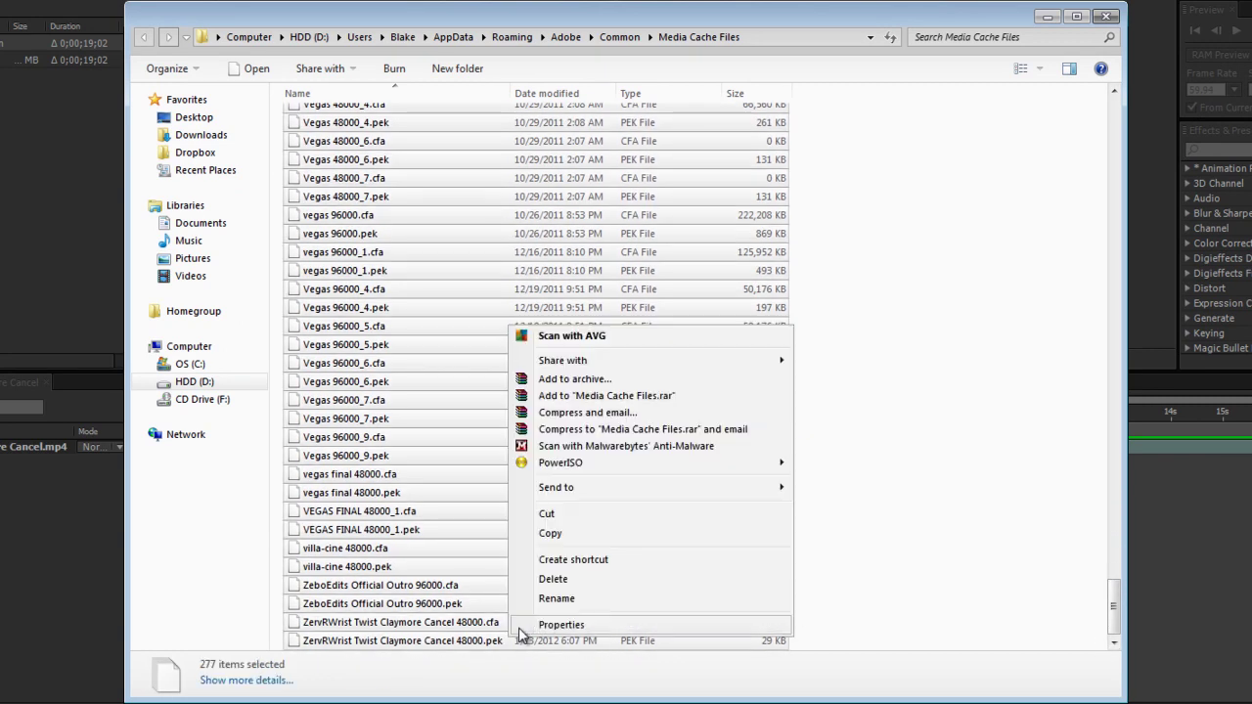
left_click(550, 578)
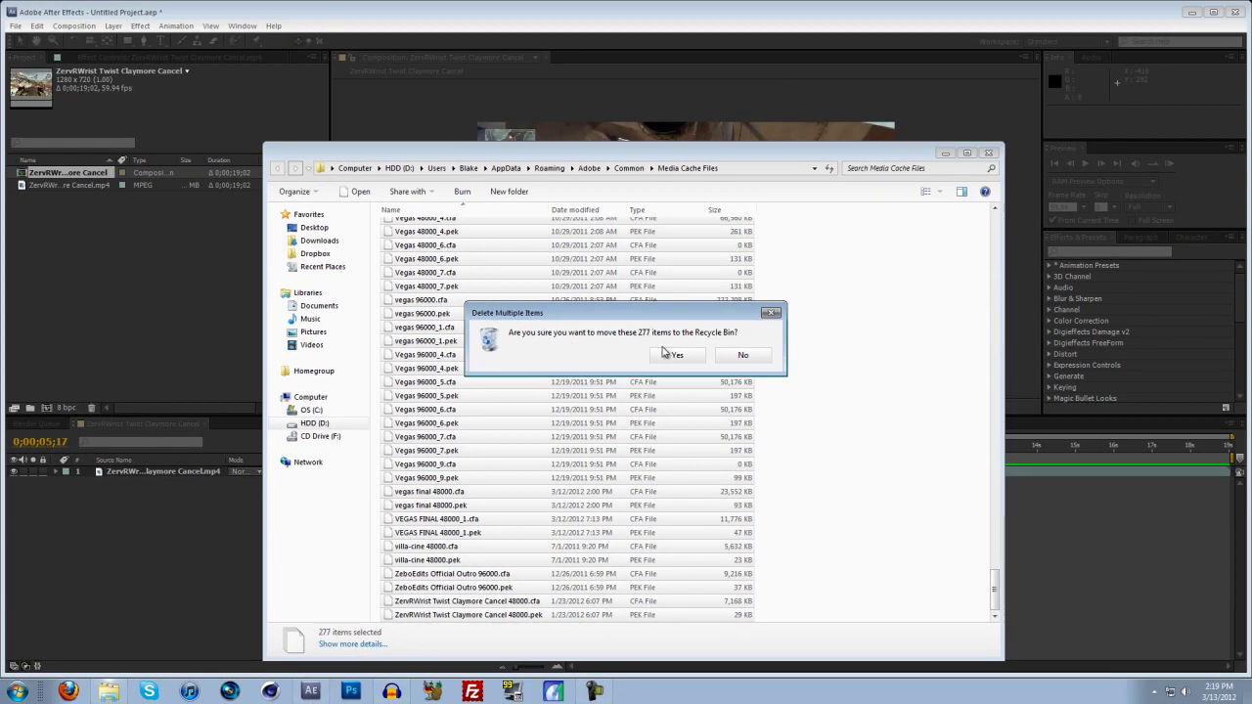
left_click(664, 350)
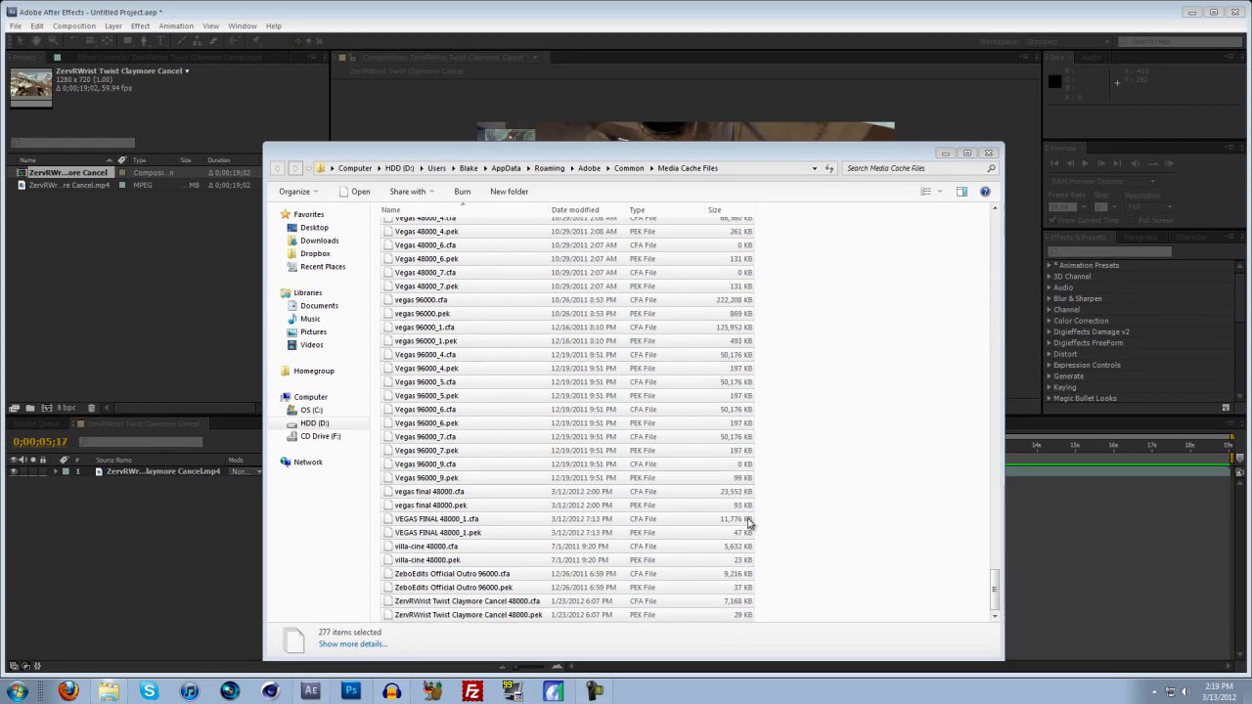
left_click(946, 153)
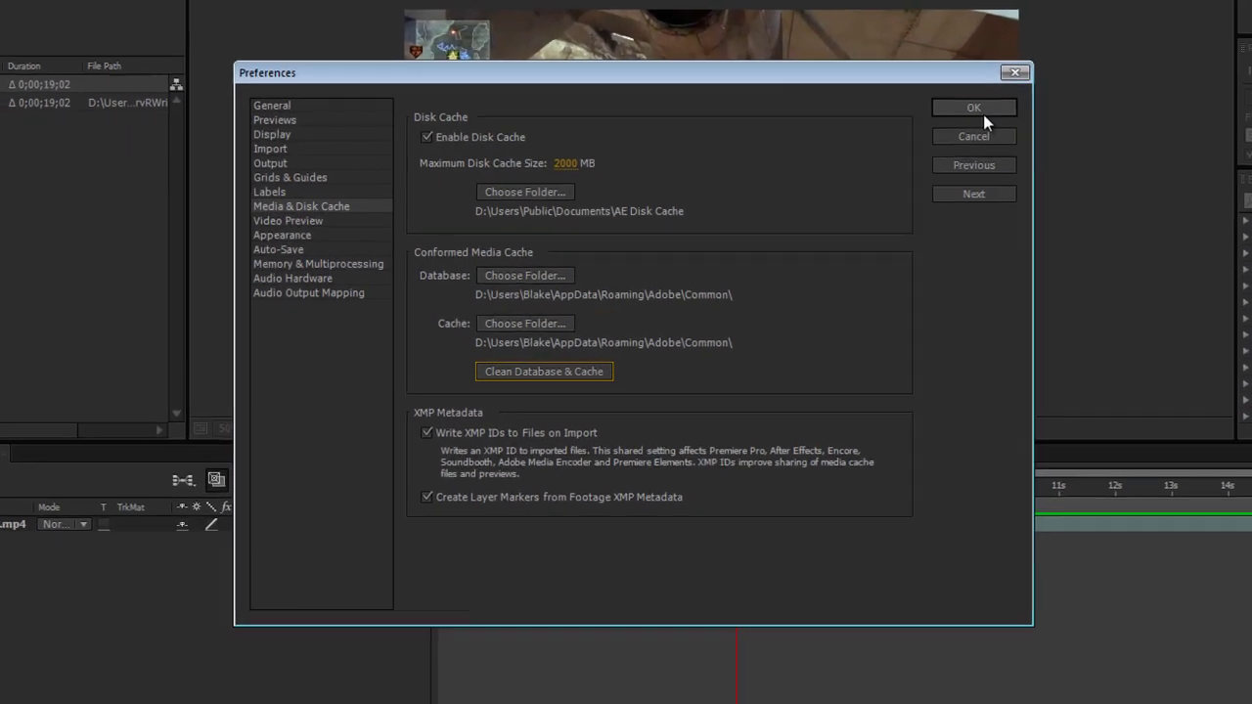
- Close Preferences with OK and move the missing Disk Cache folder error aside
left_click(885, 173)
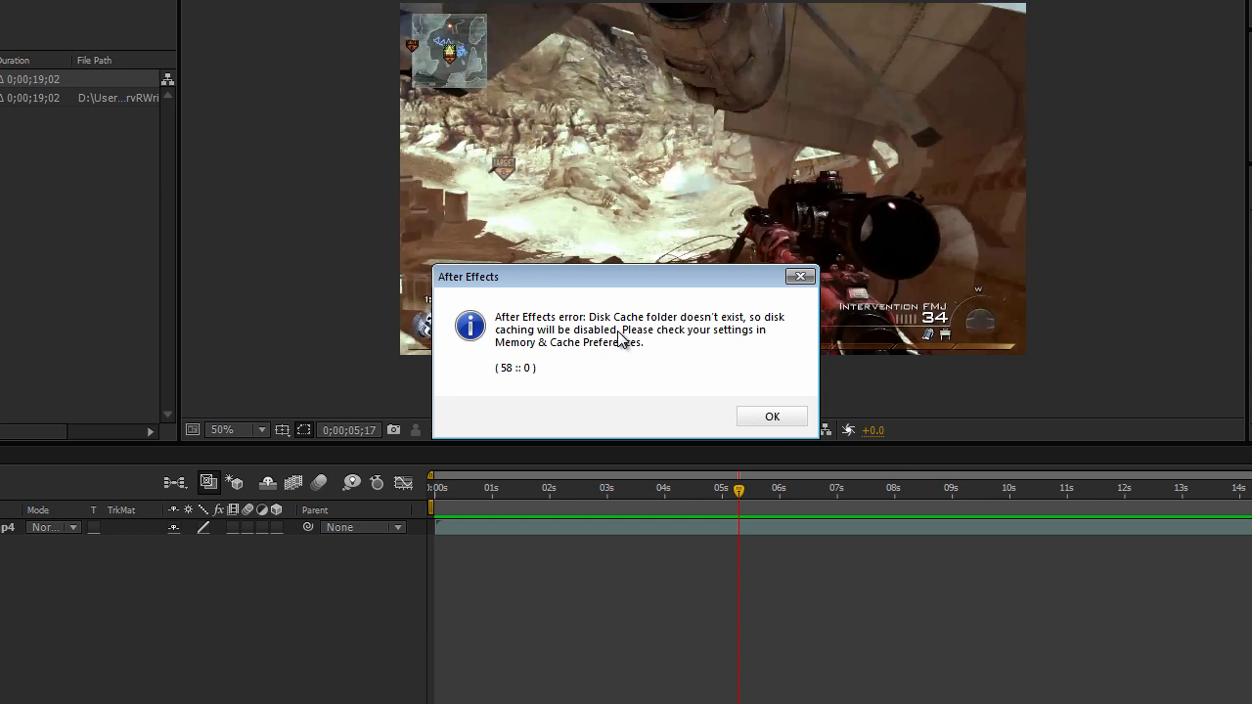
left_click_drag(527, 279, 509, 269)
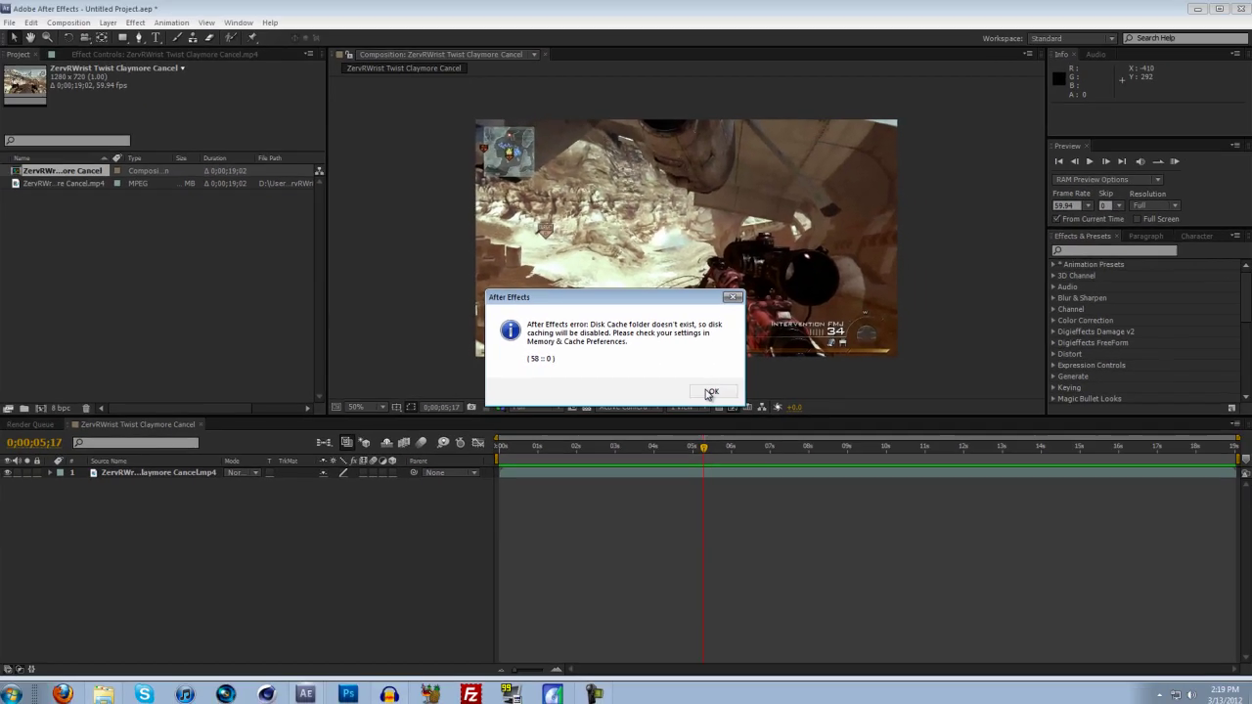
- Dismiss the error and re-enable the disk cache in Media & Disk Cache preferences
left_click(750, 407)
left_click(18, 26)
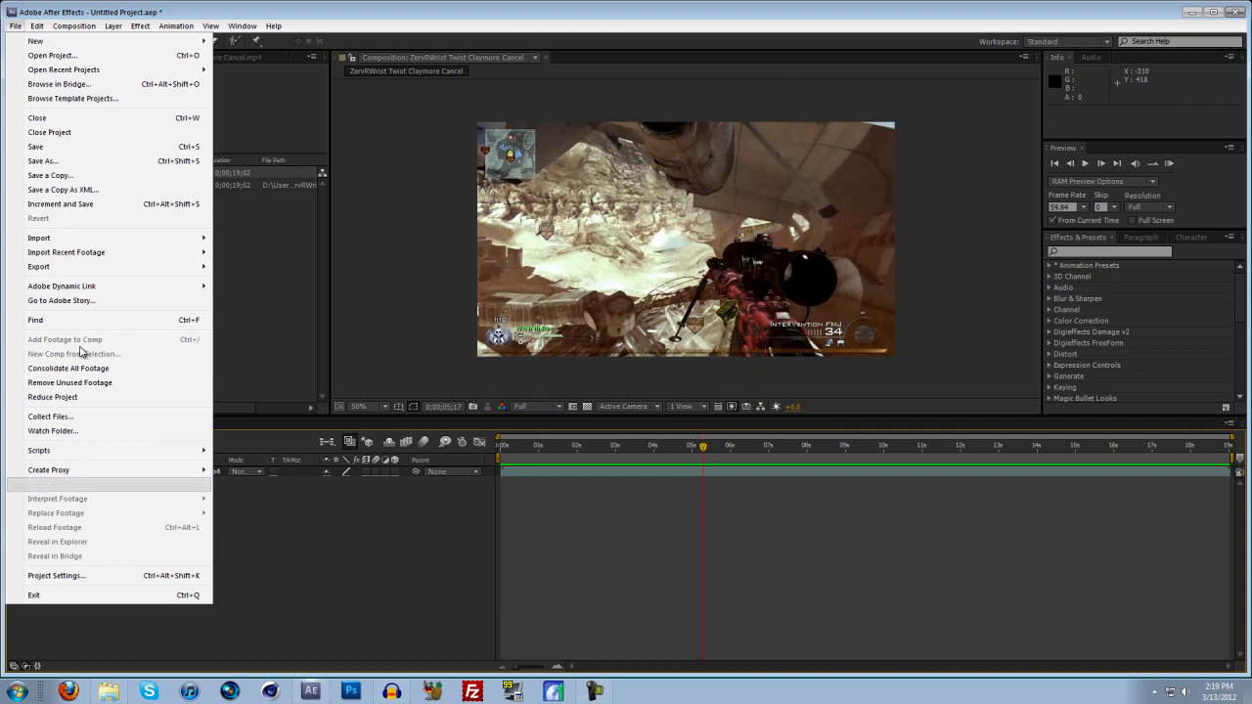
mouse_move(39, 26)
mouse_move(105, 345)
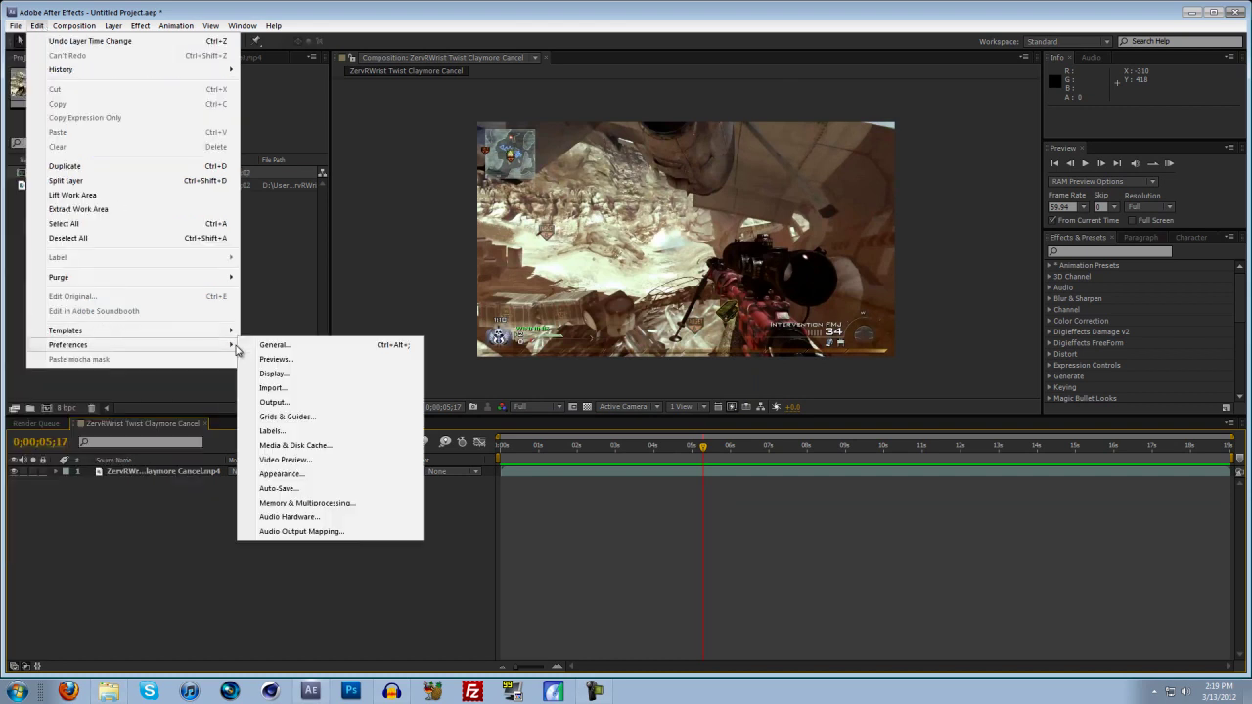
key("Return")
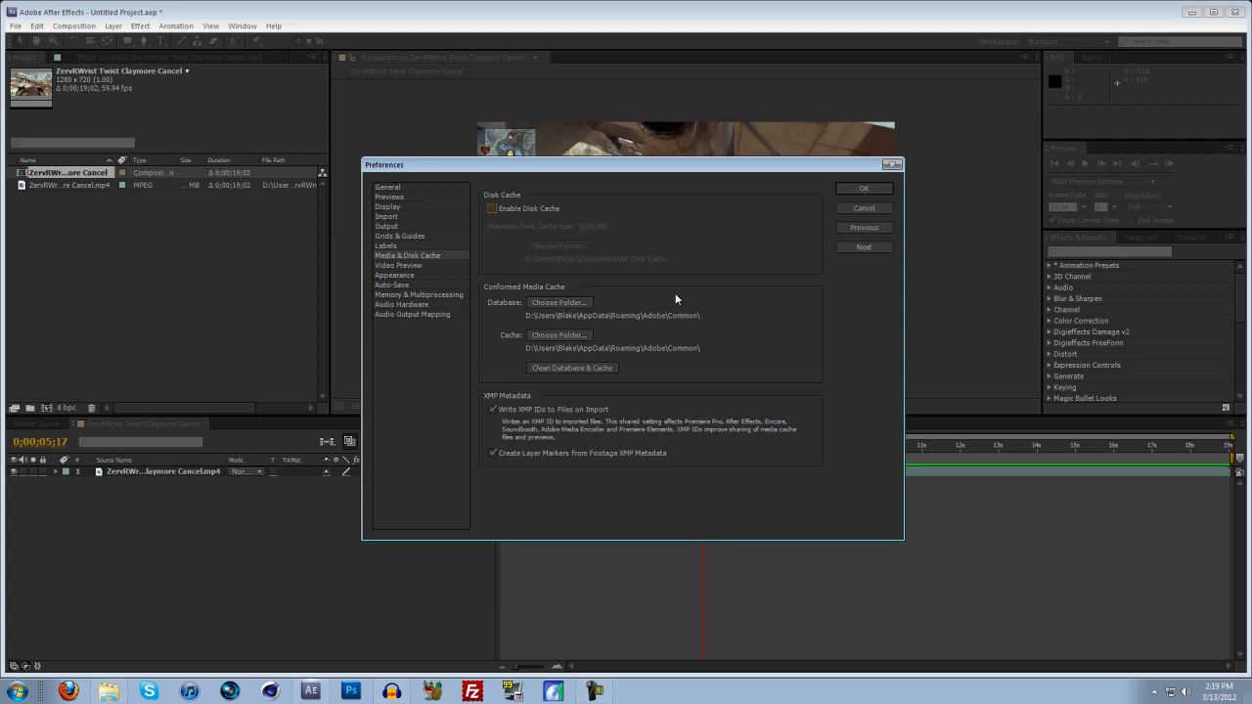
left_click(492, 208)
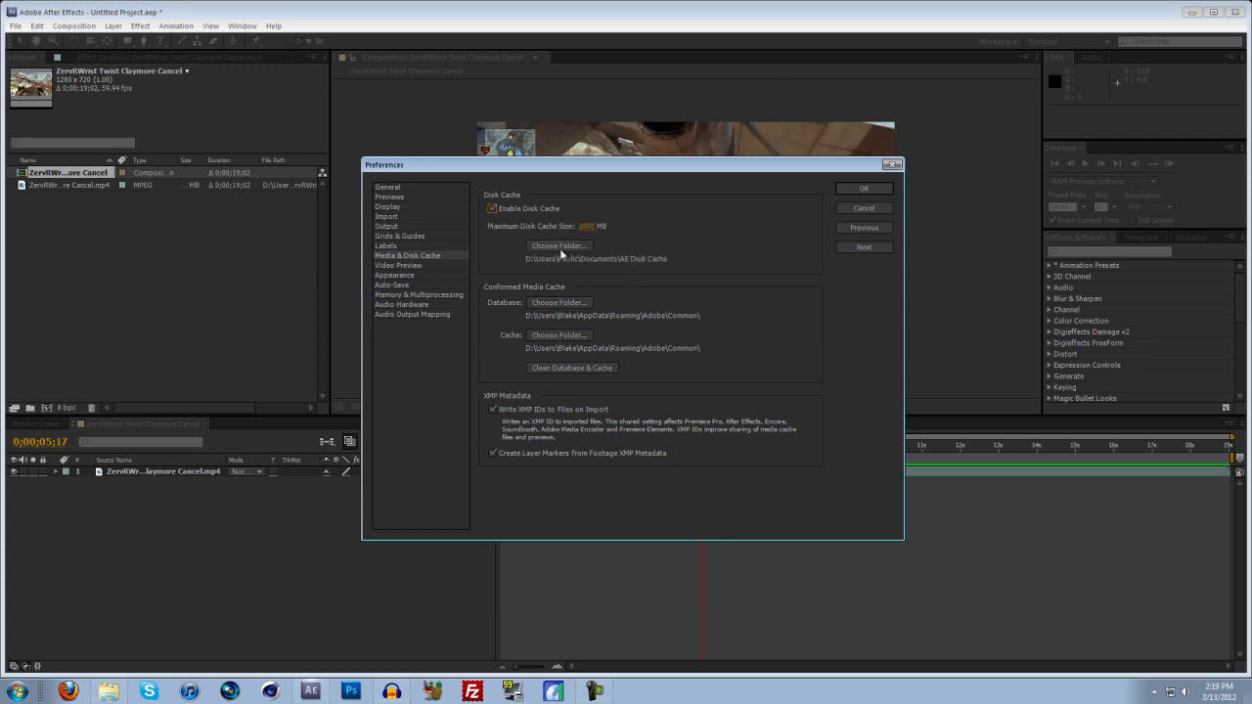
- Browse the Video Preview, Appearance and Audio Output Mapping preference pages
left_click(414, 267)
left_click(414, 277)
left_click(415, 313)
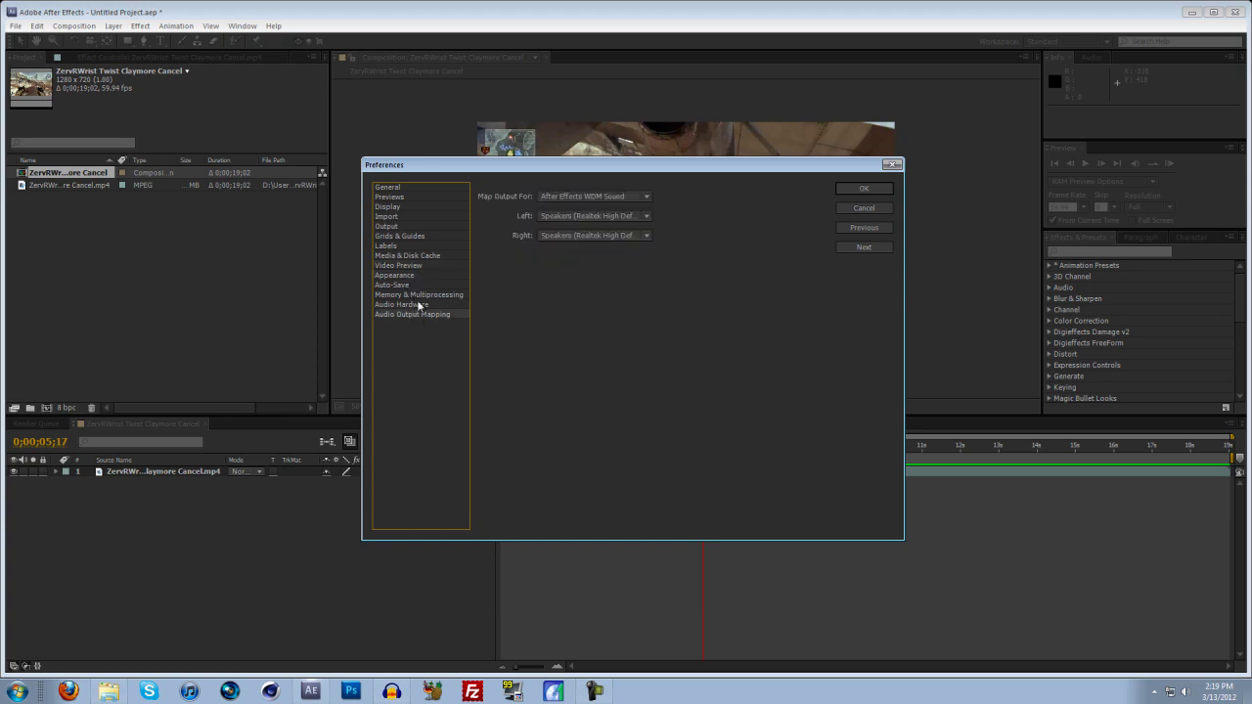
left_click(419, 295)
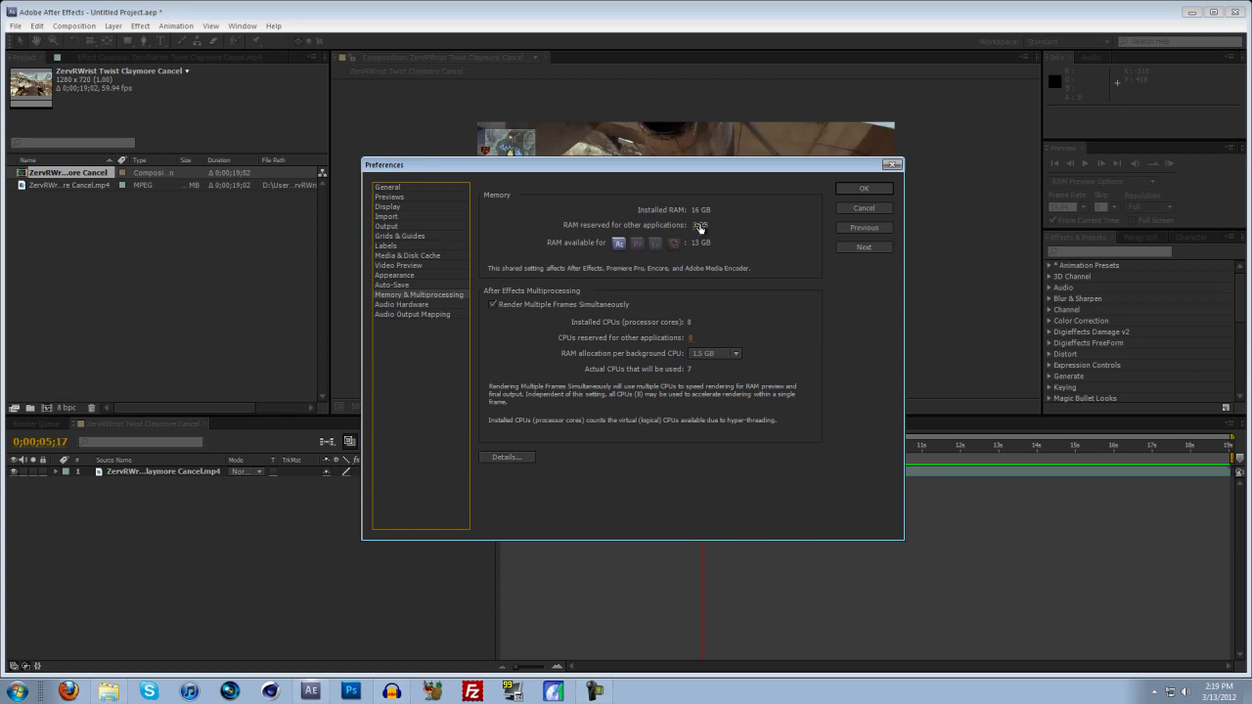
left_click_drag(645, 168, 596, 179)
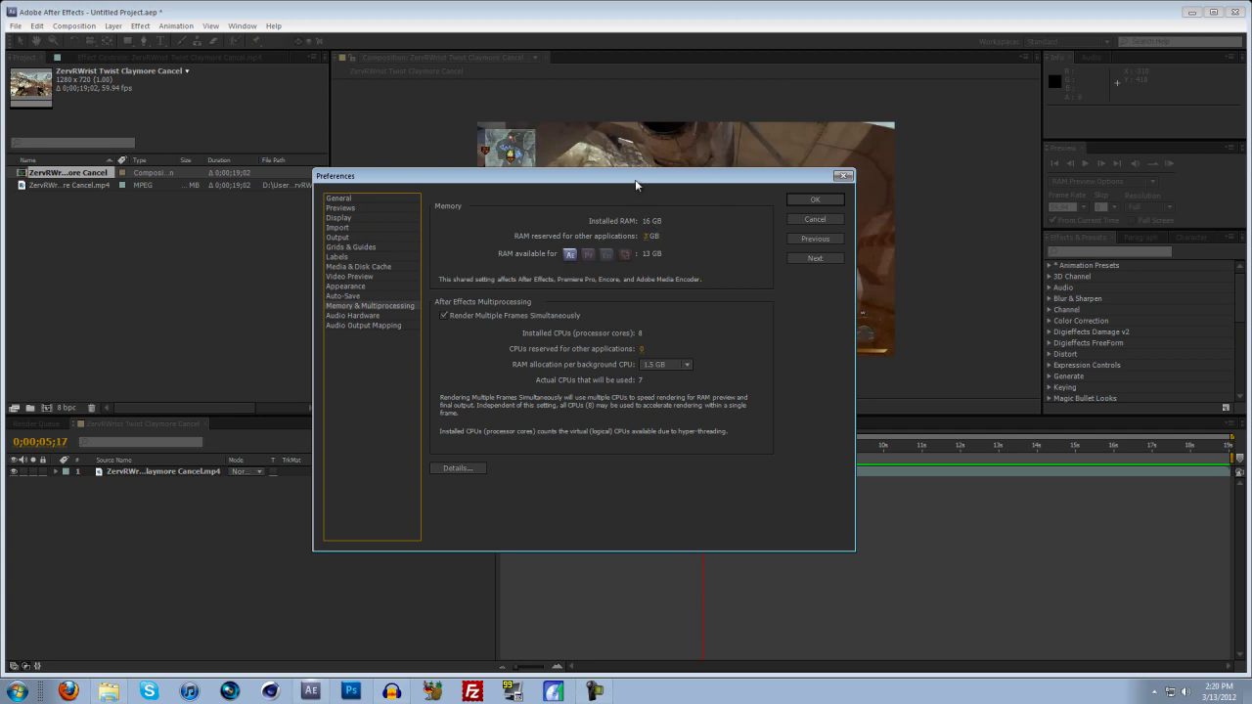
left_click_drag(634, 179, 623, 177)
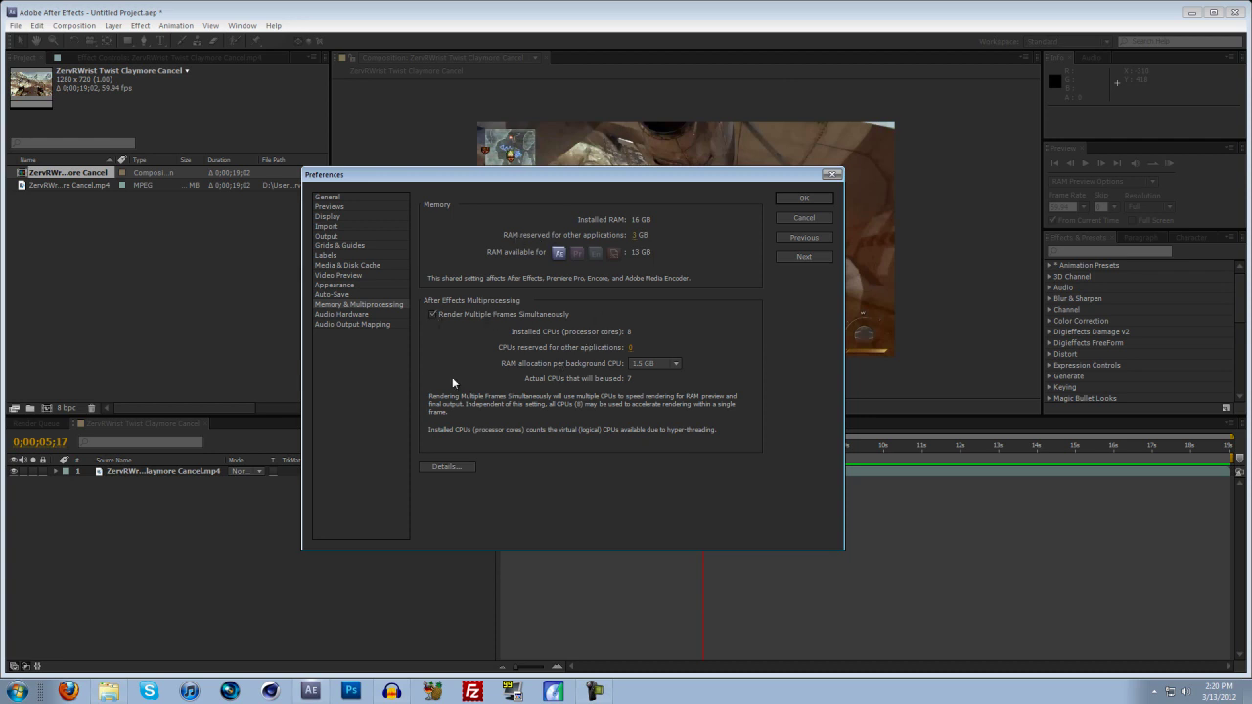
- Toggle Render Multiple Frames Simultaneously off and on, leaving it checked
left_click(469, 313)
left_click(470, 313)
left_click(518, 320)
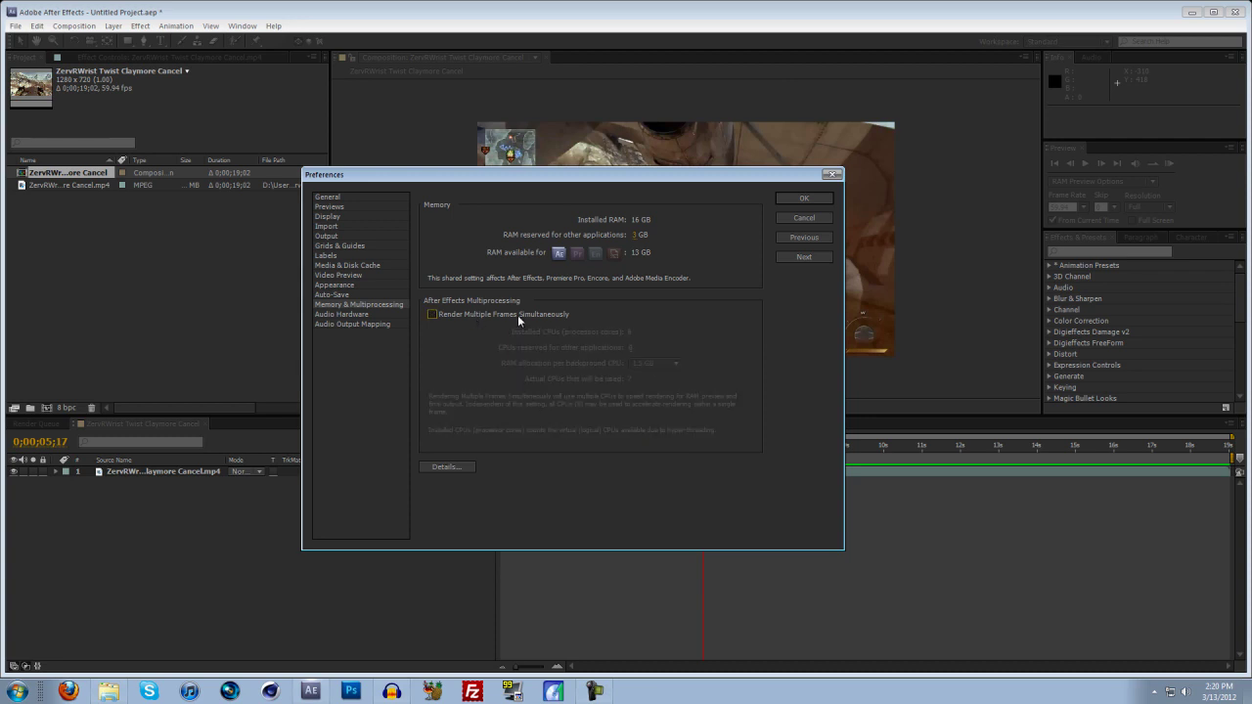
left_click(518, 316)
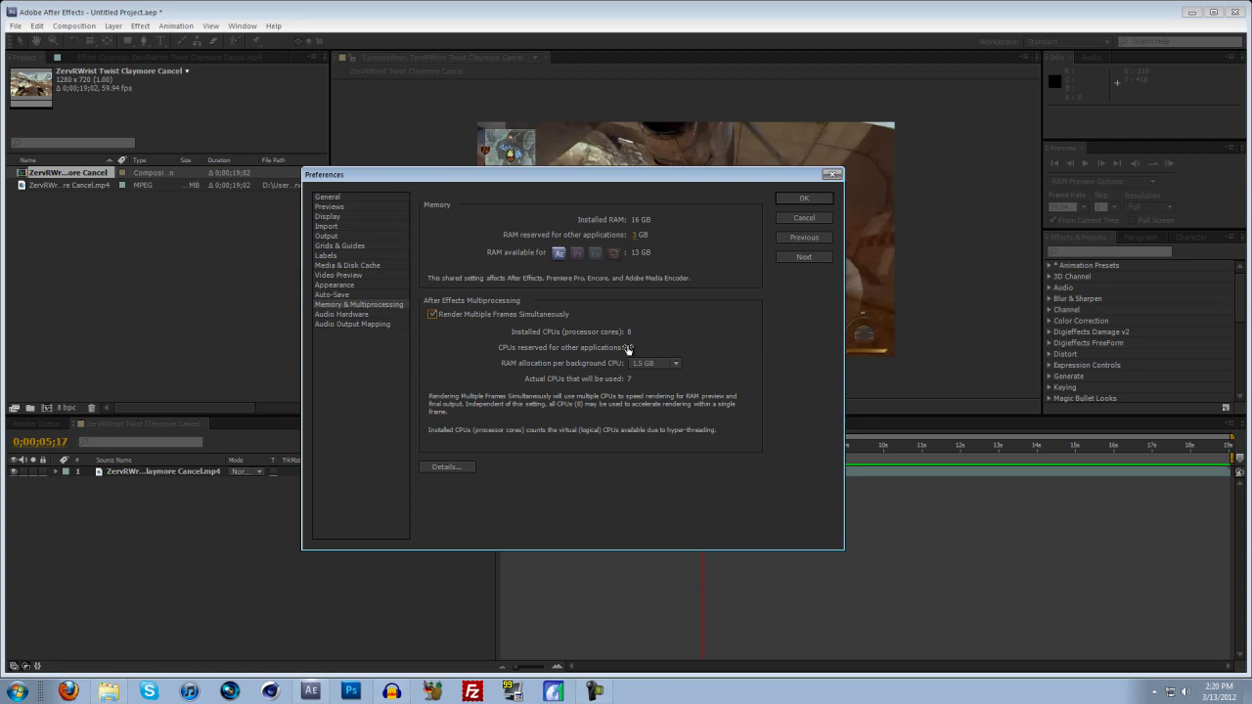
- Set RAM allocation per background CPU to 1.5 GB and apply the preferences
left_click(633, 365)
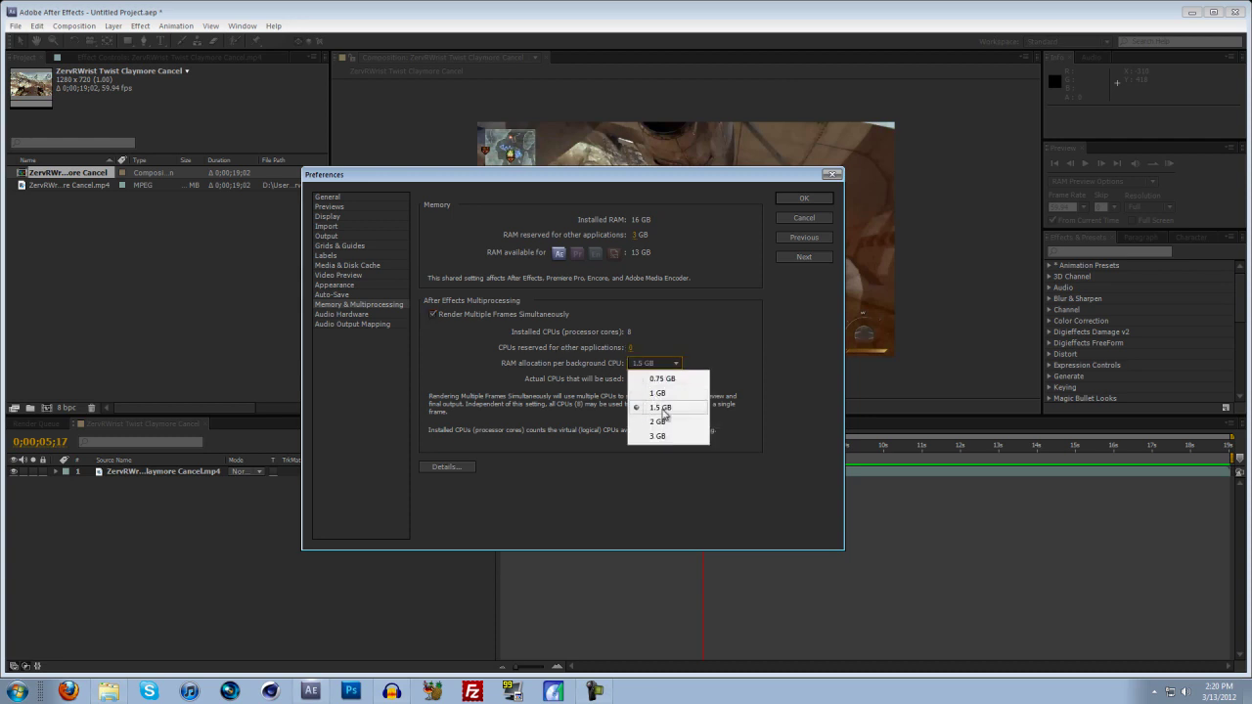
left_click(601, 379)
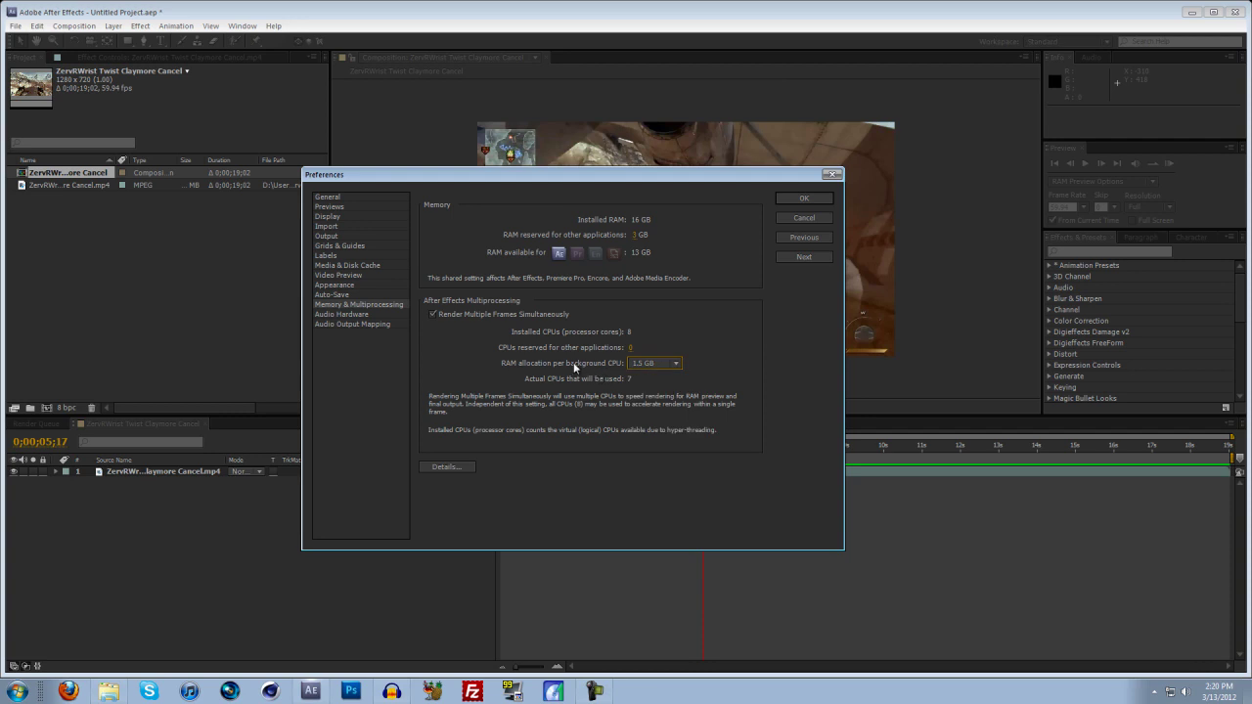
left_click(643, 365)
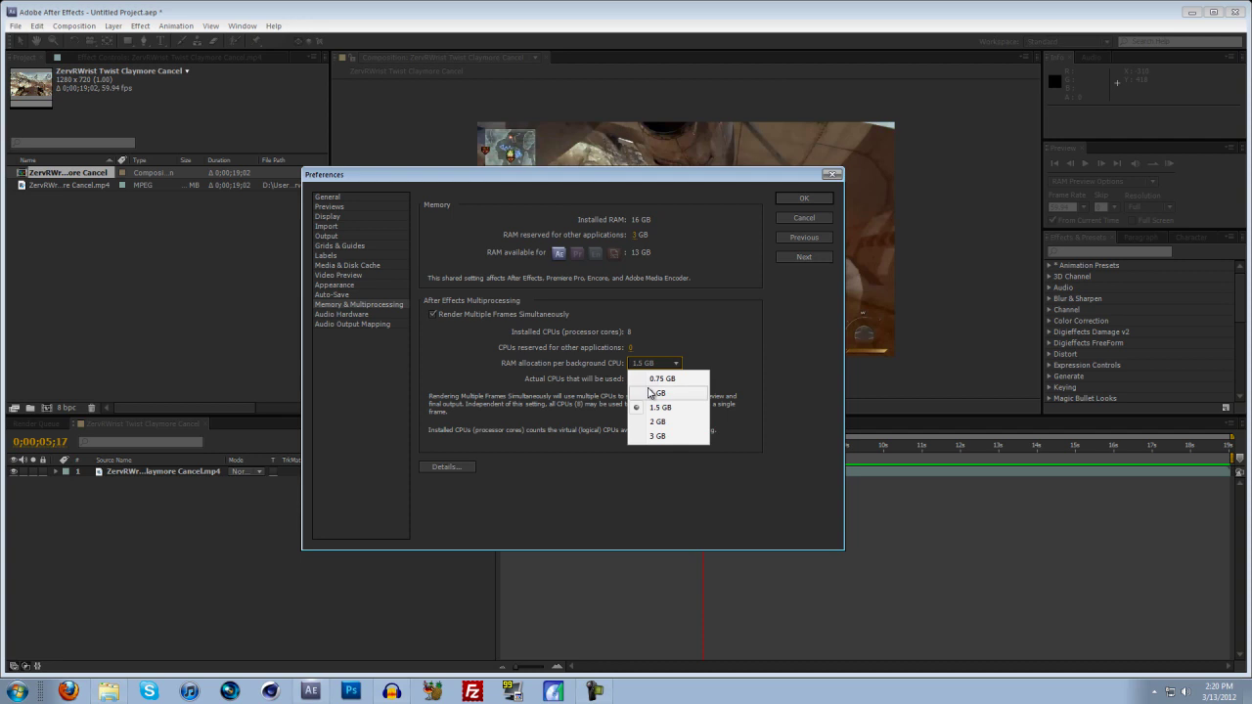
left_click(654, 392)
left_click(651, 363)
left_click(657, 407)
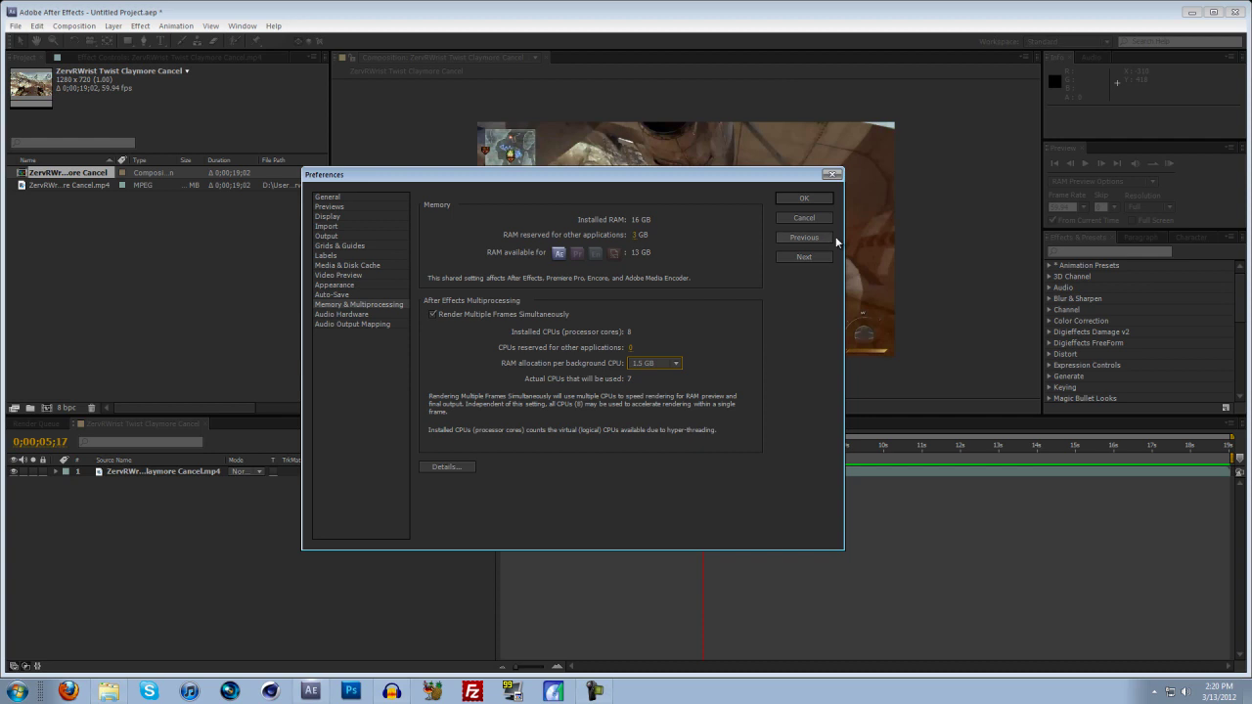
left_click(805, 201)
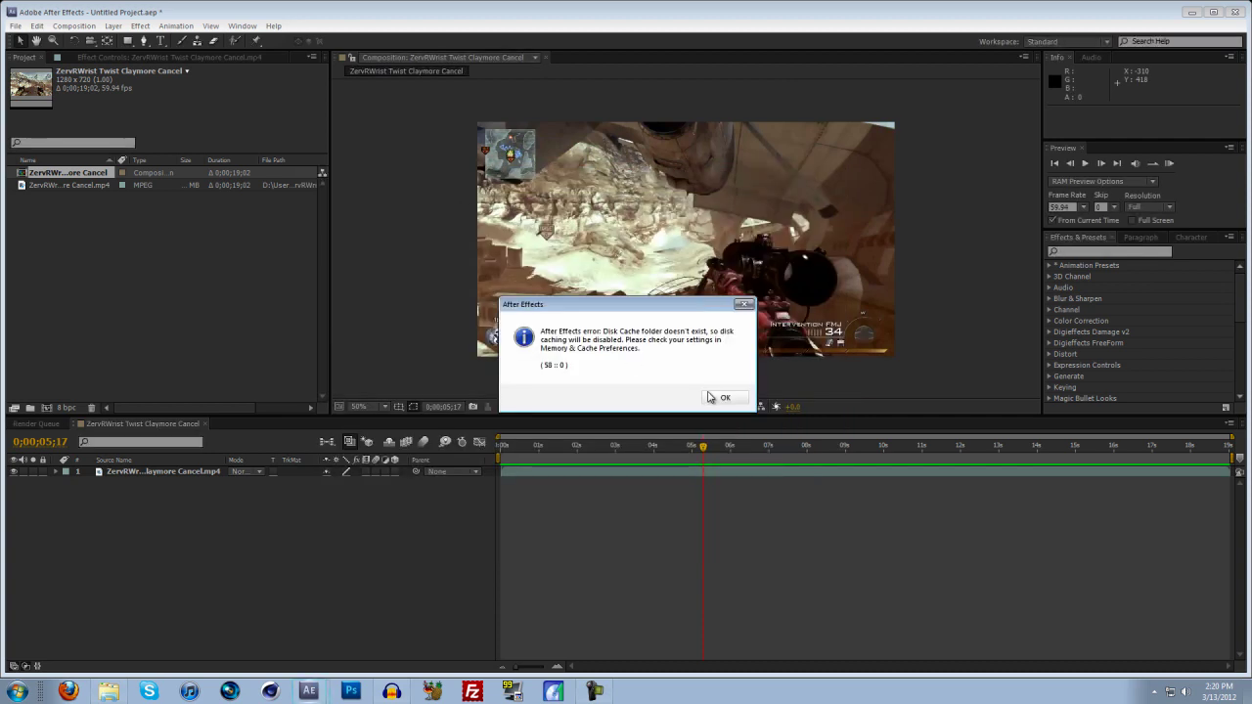
- Dismiss the disk cache warning and reopen the Edit menu to reach Preferences
left_click(717, 399)
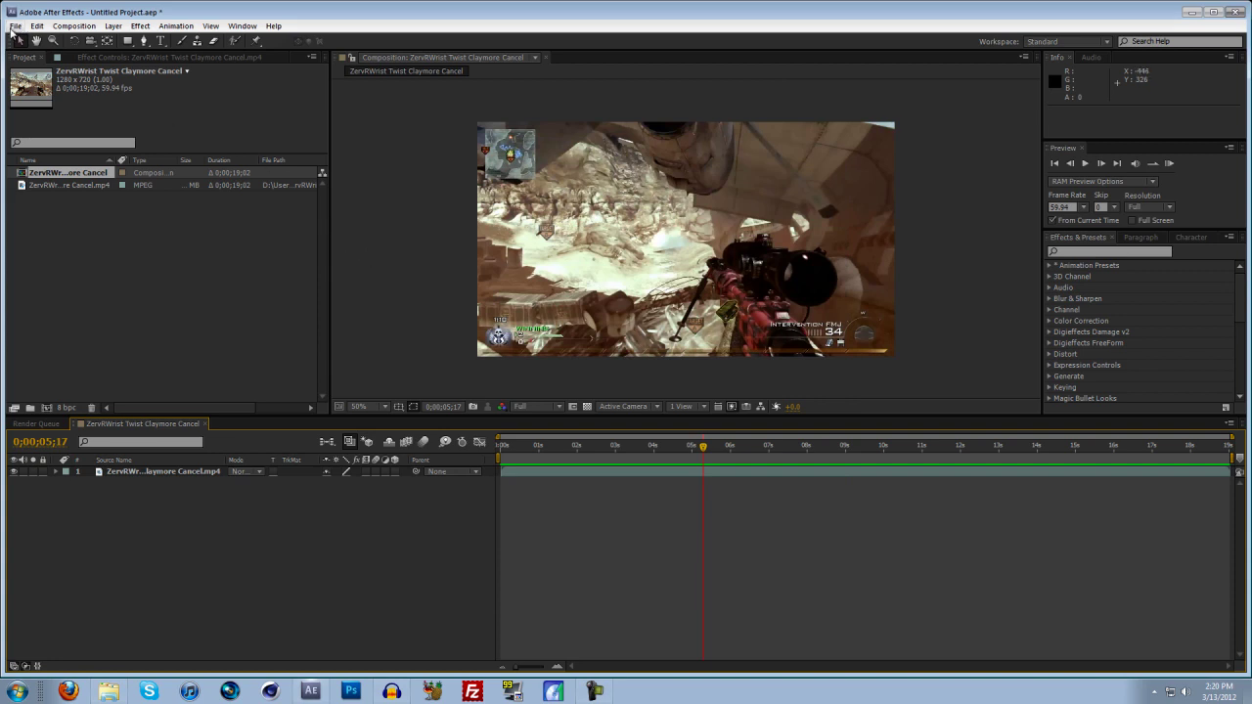
left_click(37, 25)
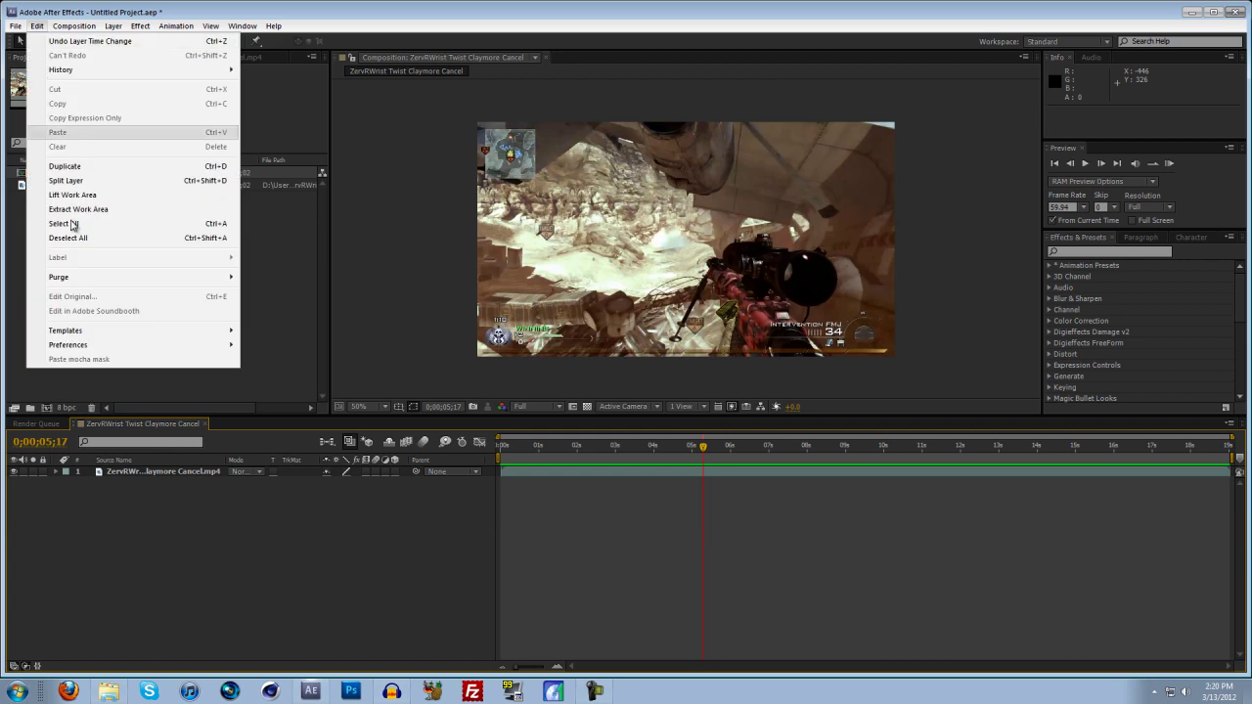
mouse_move(89, 344)
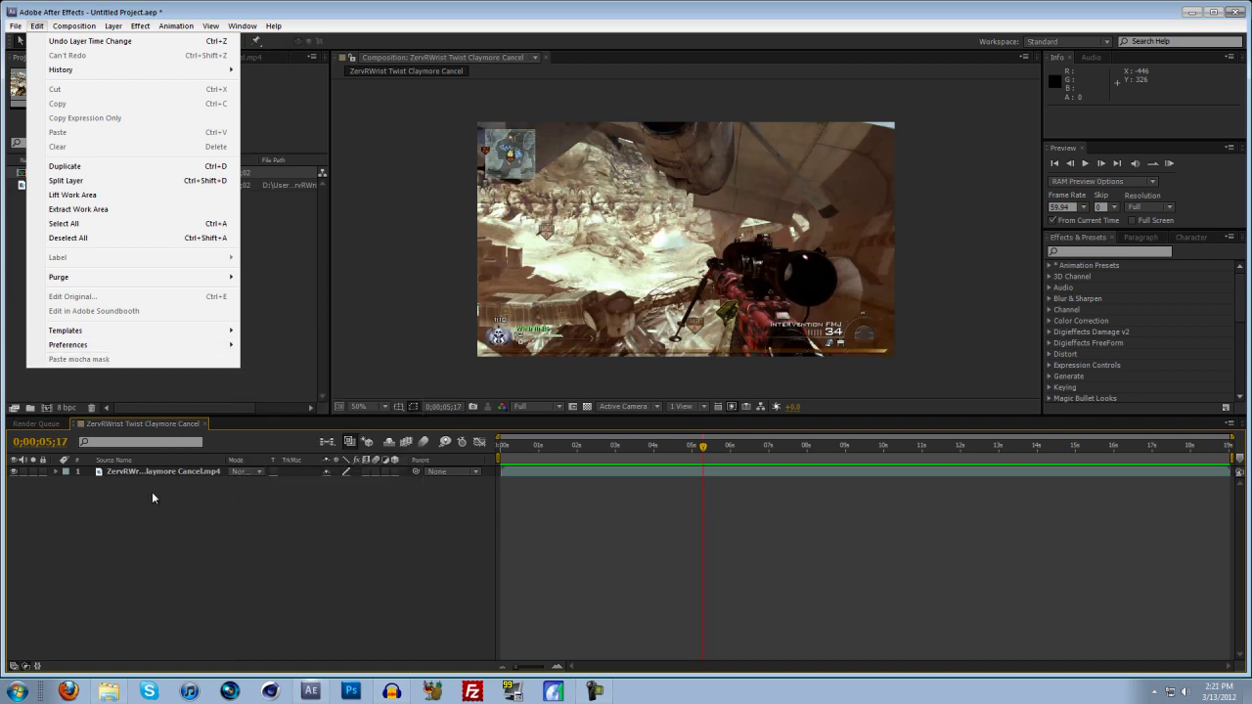
left_click(154, 524)
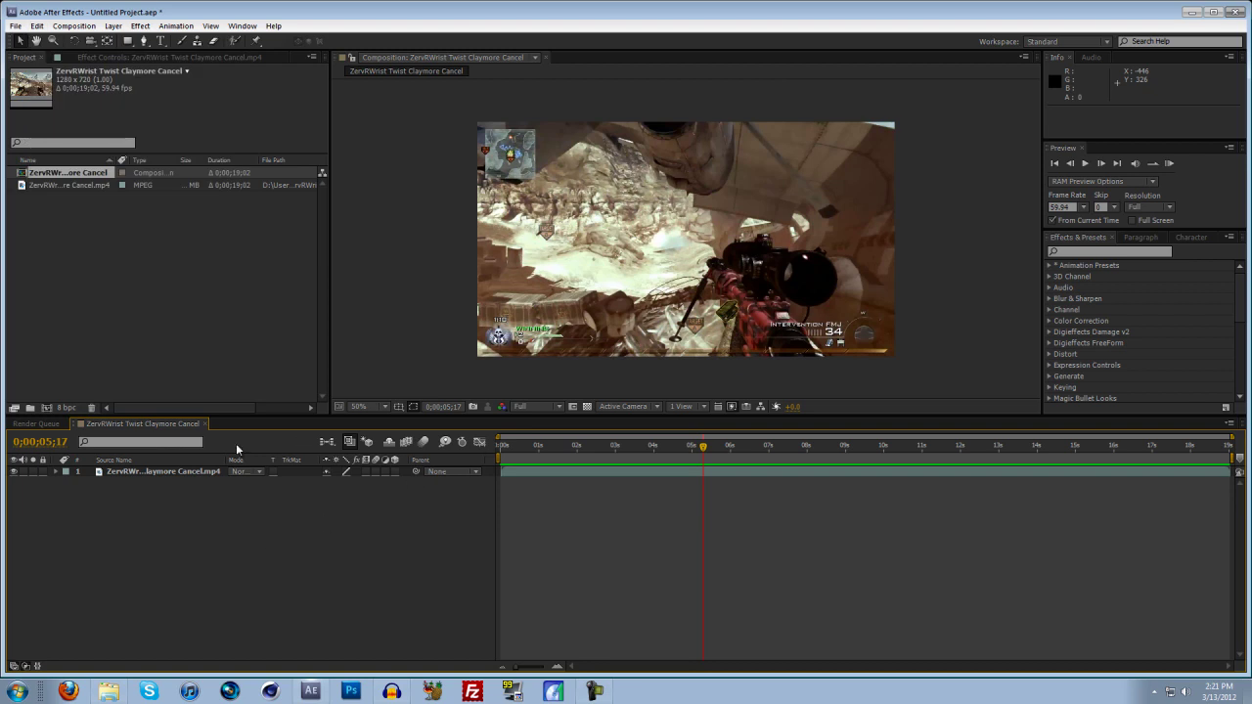
left_click(37, 27)
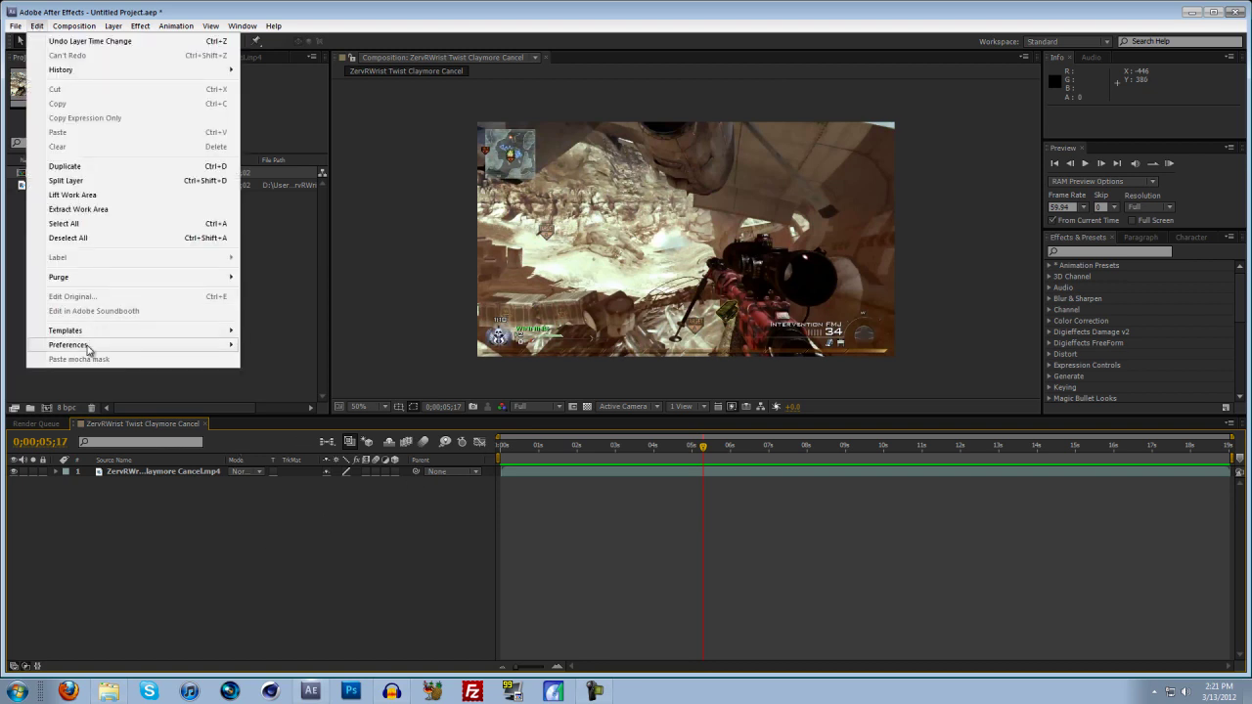
- Reopen Preferences on the Secret page to review Disable Layer Cache and Ignore Sequence Rendering Errors
left_click(252, 349)
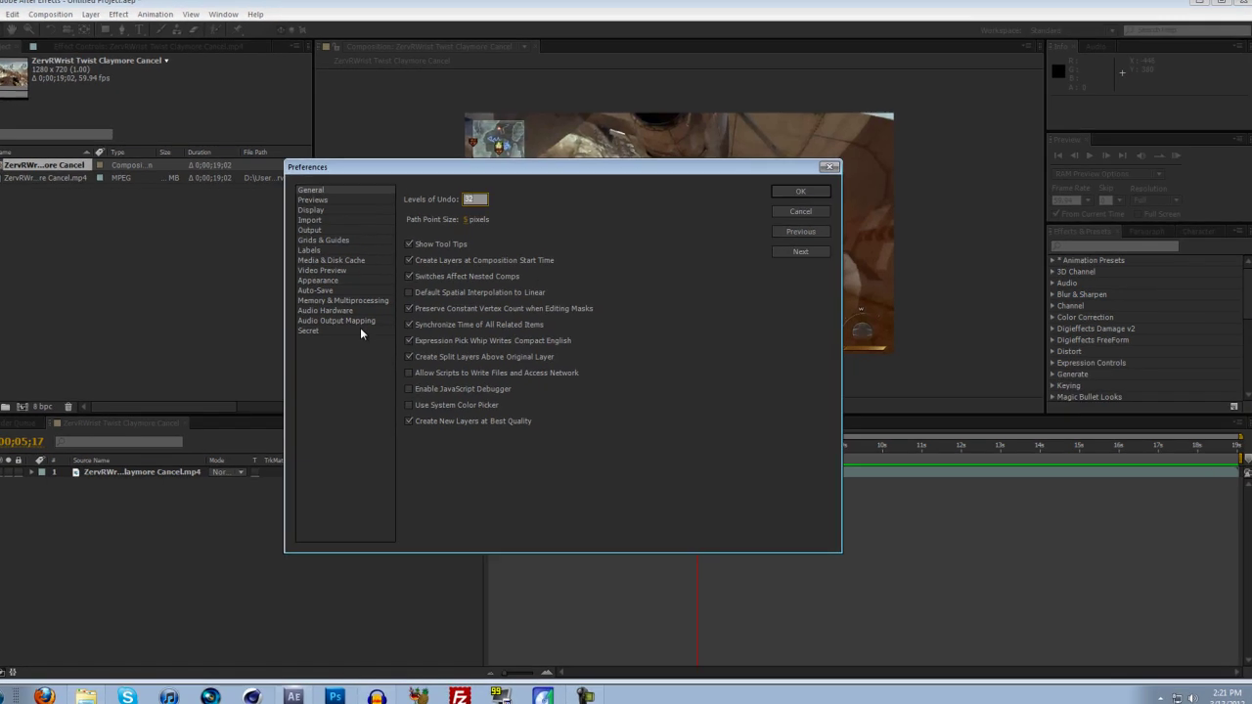
left_click(337, 333)
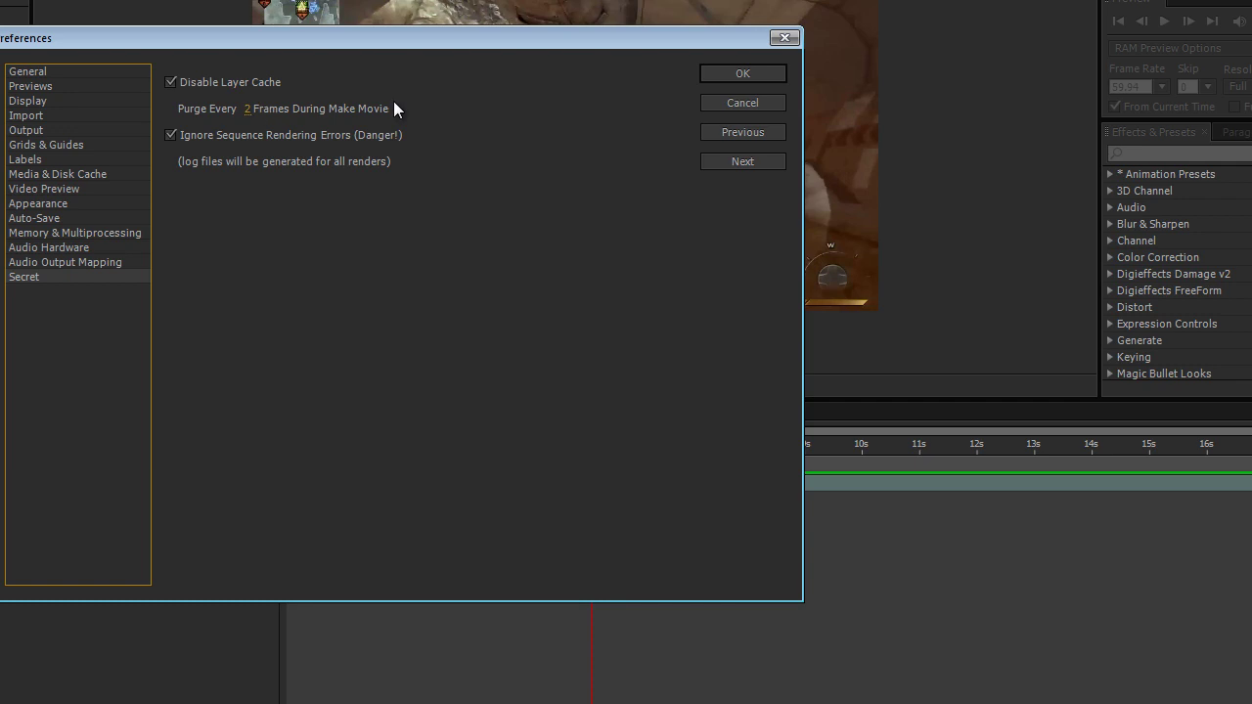
left_click_drag(710, 38, 765, 81)
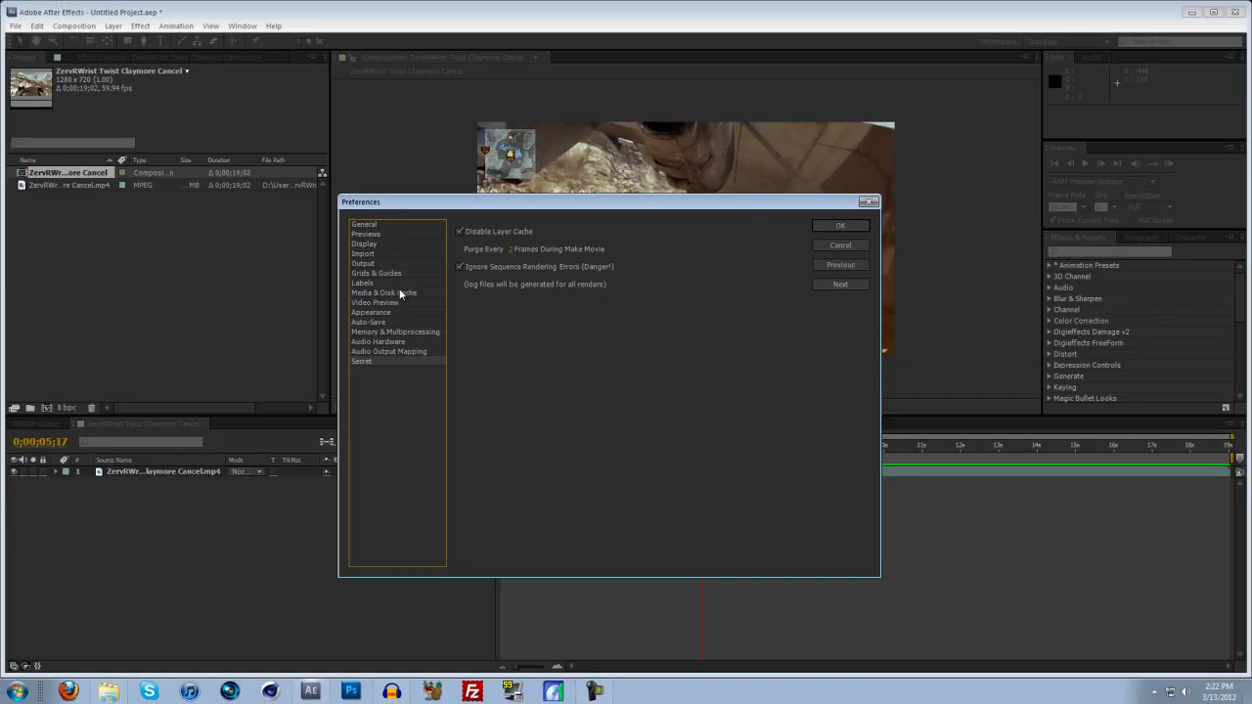
- Enable the disk cache, keep 1.5 GB RAM per background CPU, and apply the preferences
left_click(137, 210)
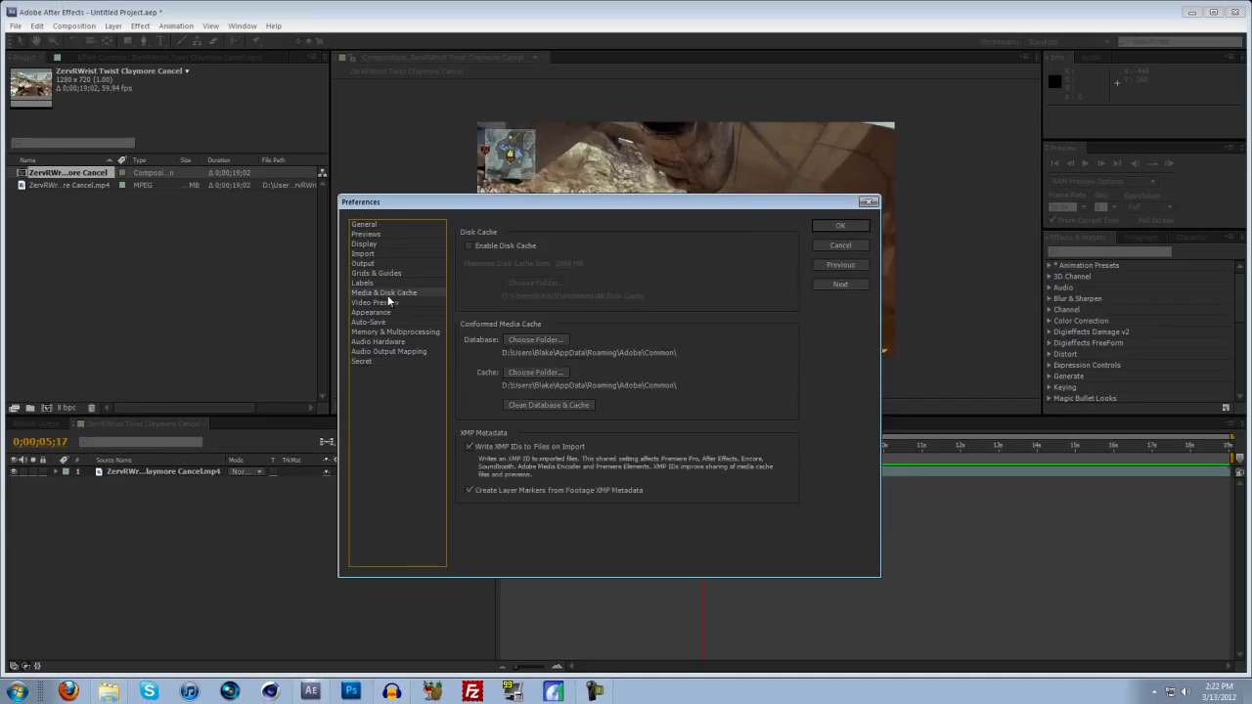
left_click(470, 247)
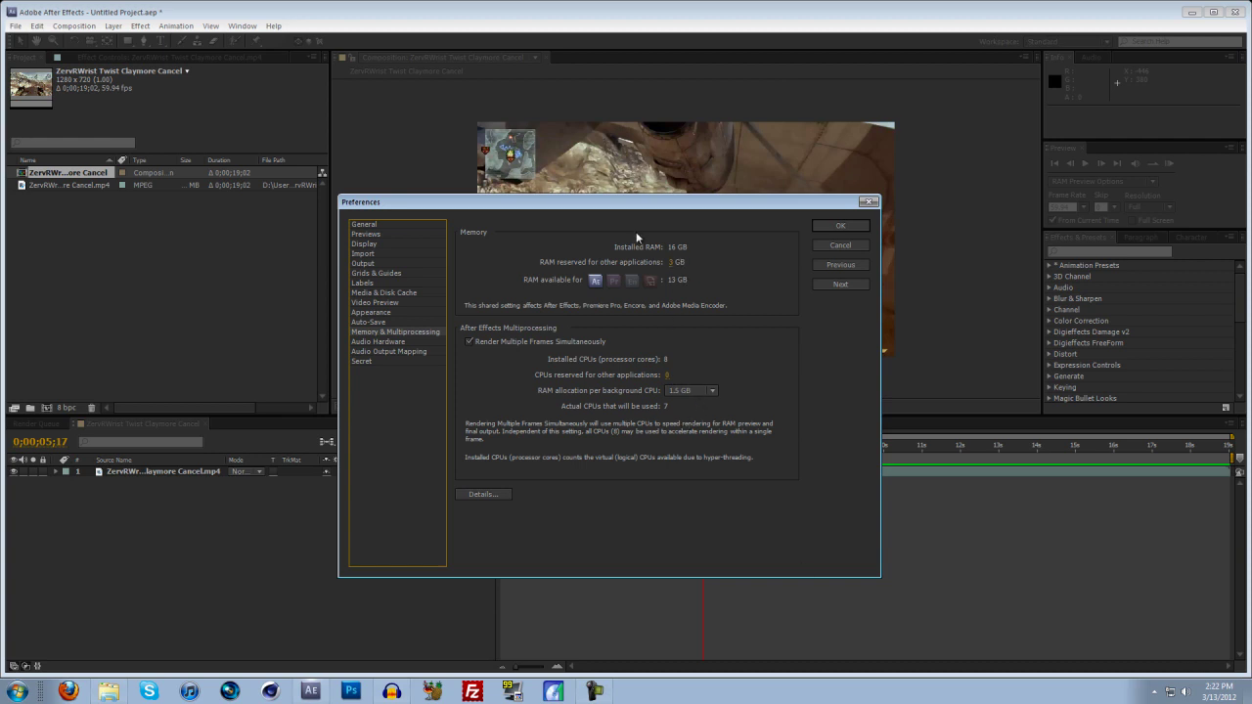
left_click(702, 393)
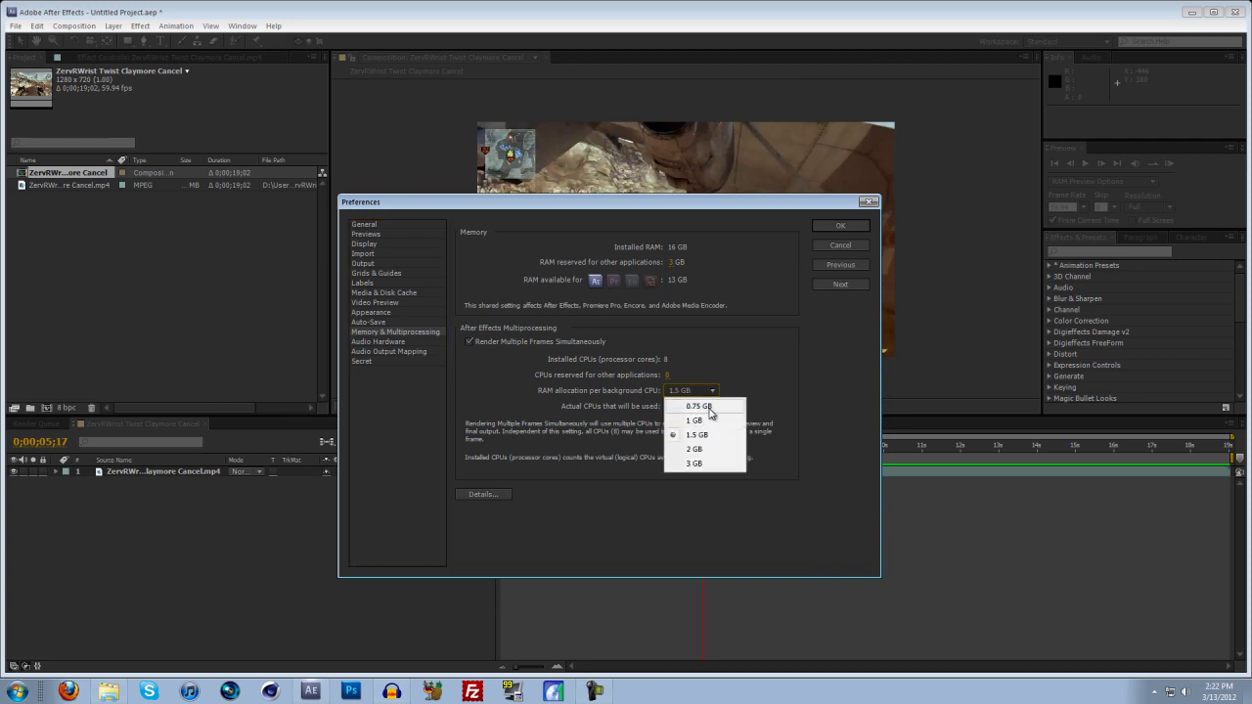
left_click(697, 434)
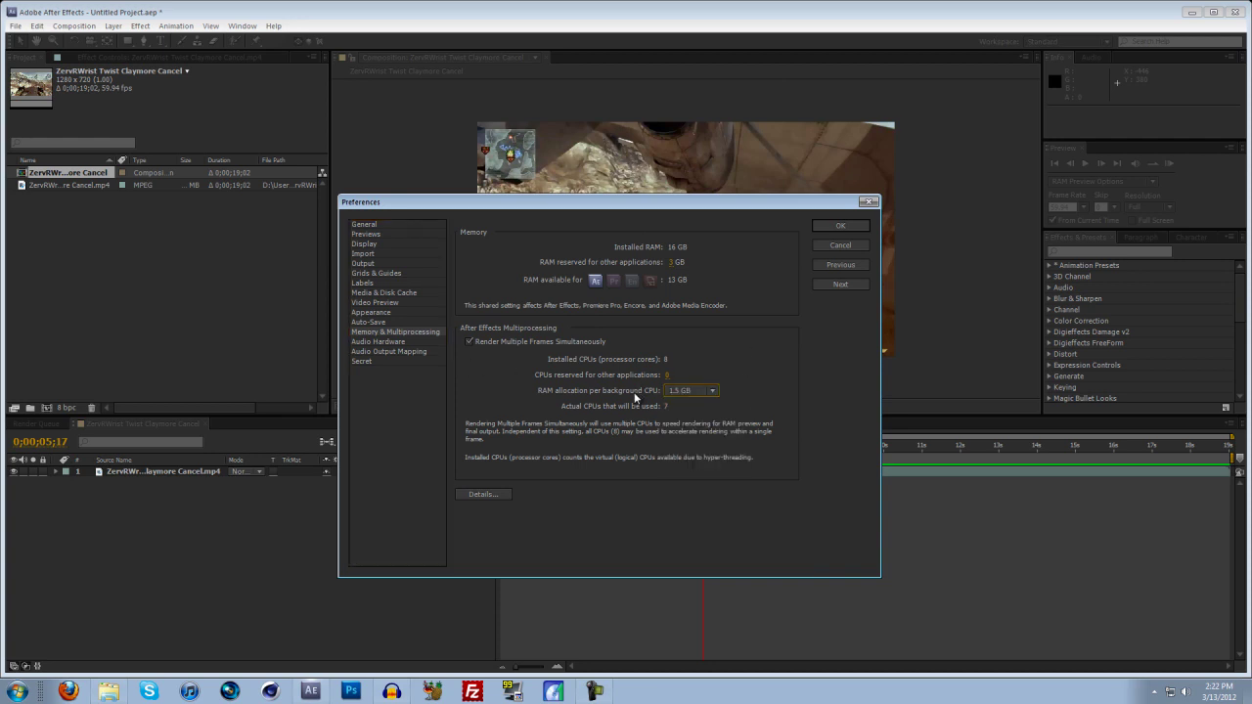
left_click(397, 361)
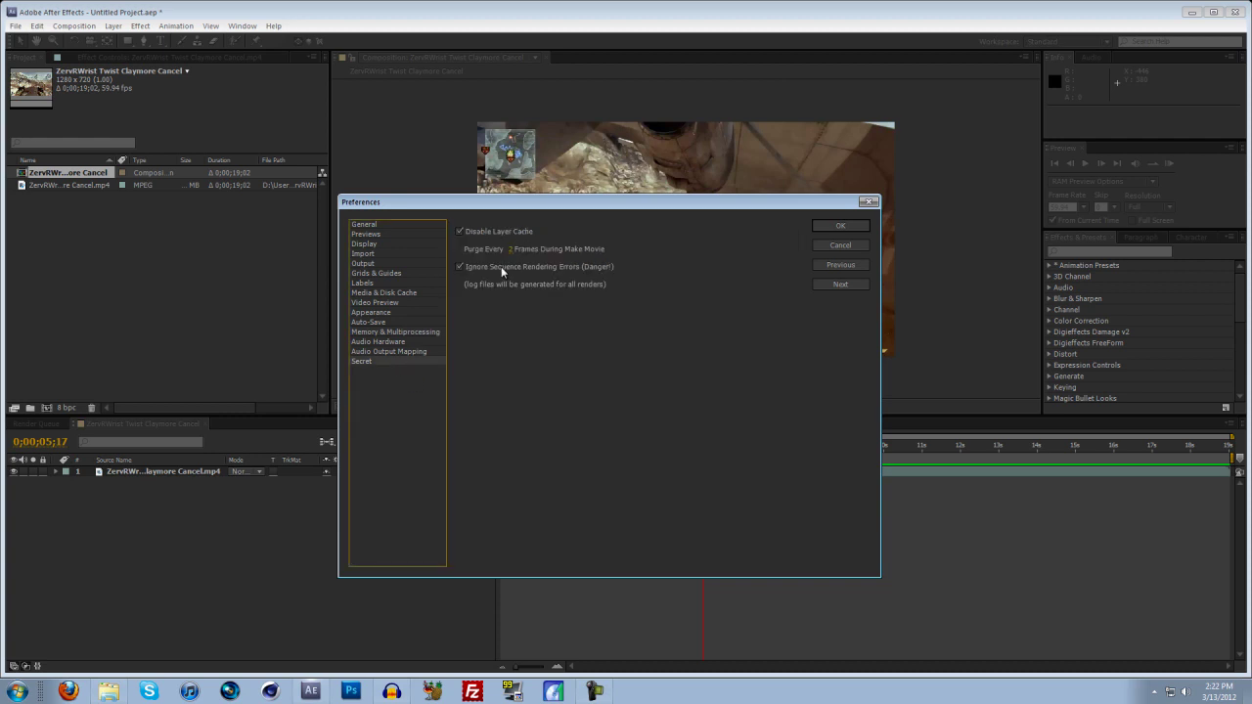
left_click(836, 227)
- Dismiss the disk cache folder warning and scrub the gameplay footage, settling at 0;00;05;14
left_click(724, 398)
left_click_drag(702, 447, 649, 447)
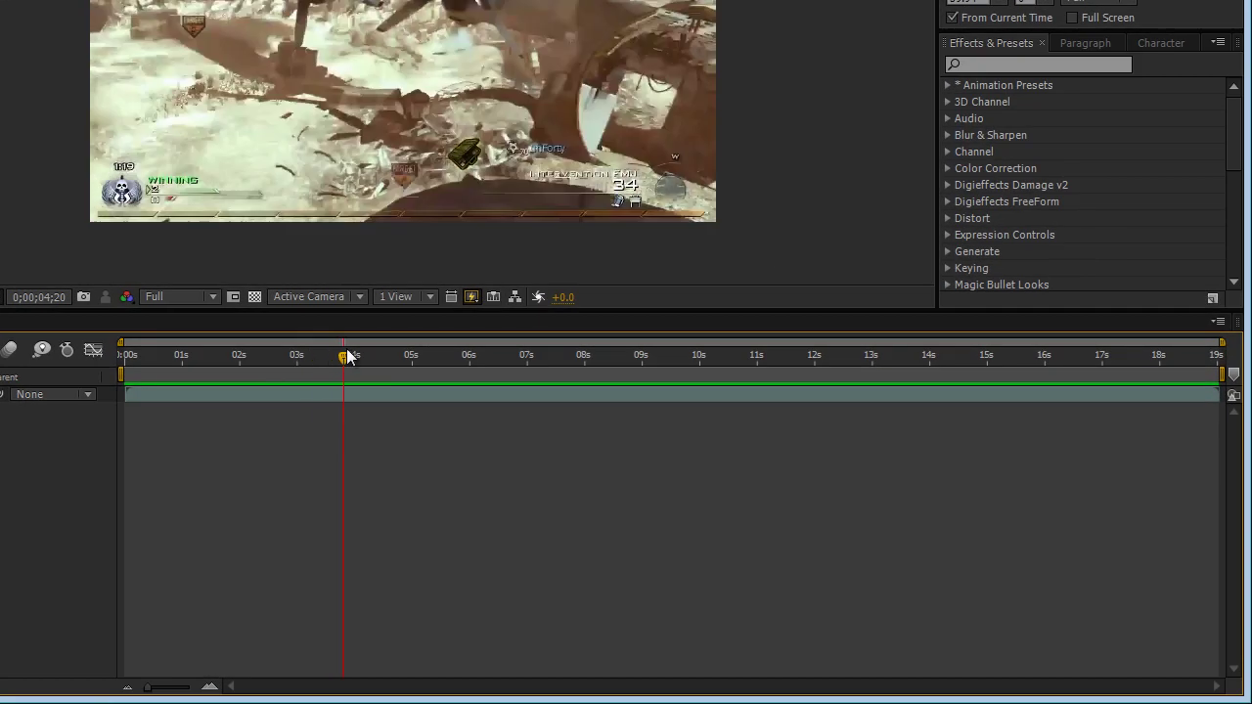
left_click_drag(347, 356, 413, 355)
left_click_drag(502, 364, 425, 364)
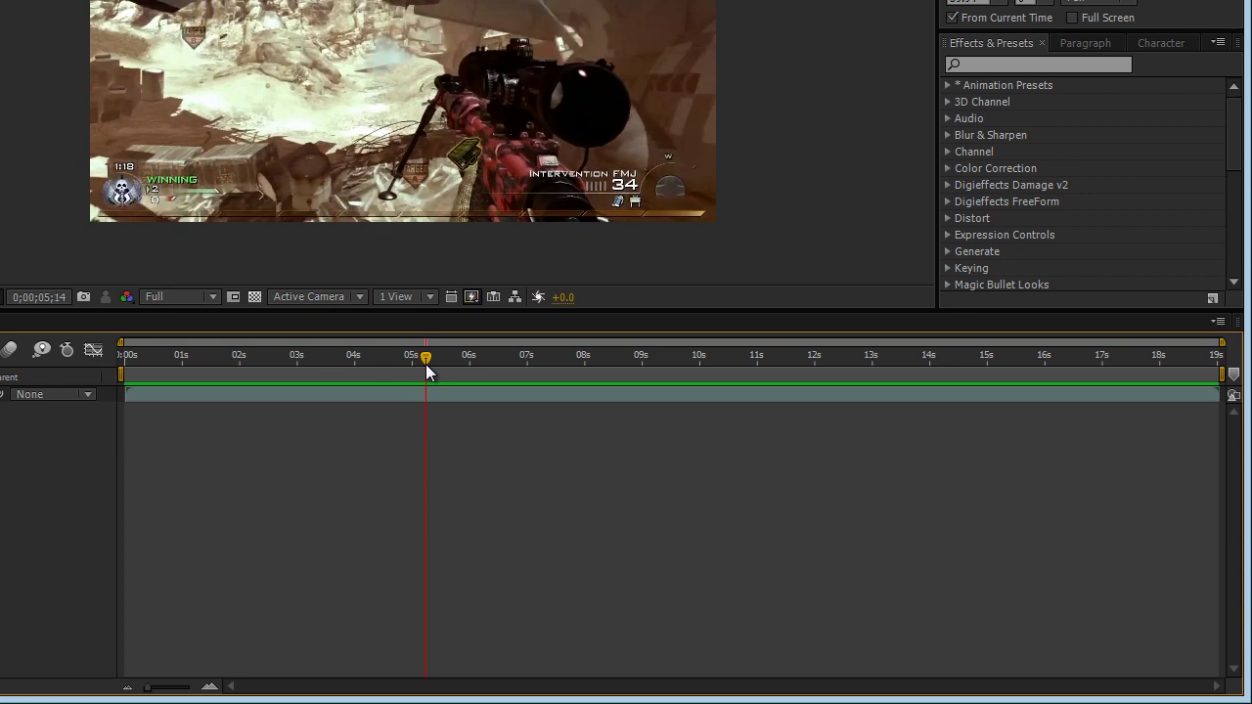